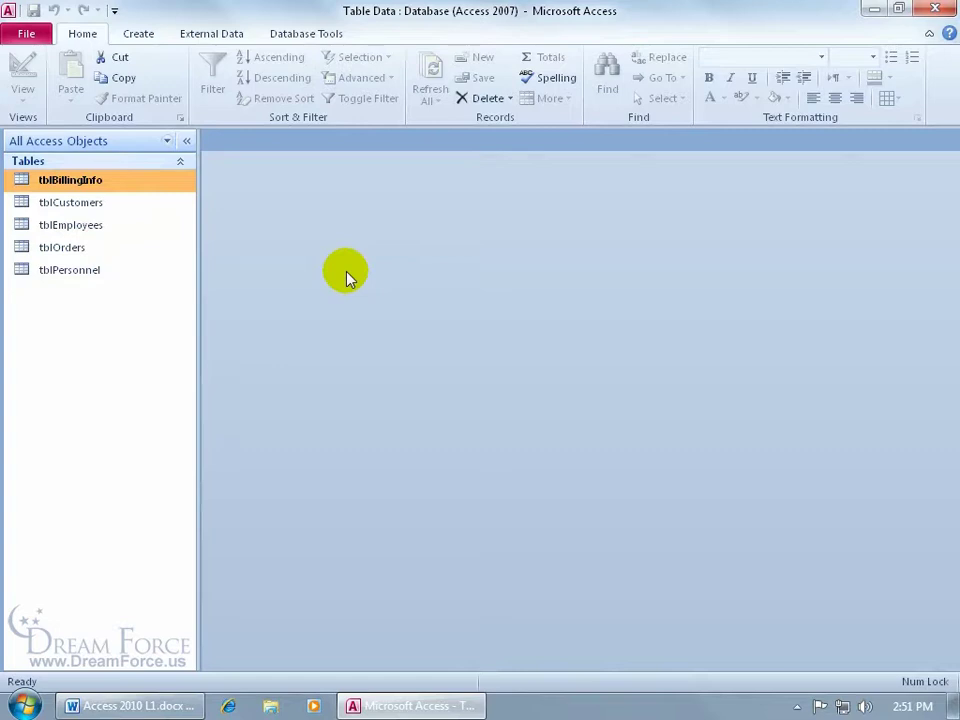
Open the database's Relationships window and examine the CustomerID link between tblCustomers and tblBillingInfo.
click(306, 34)
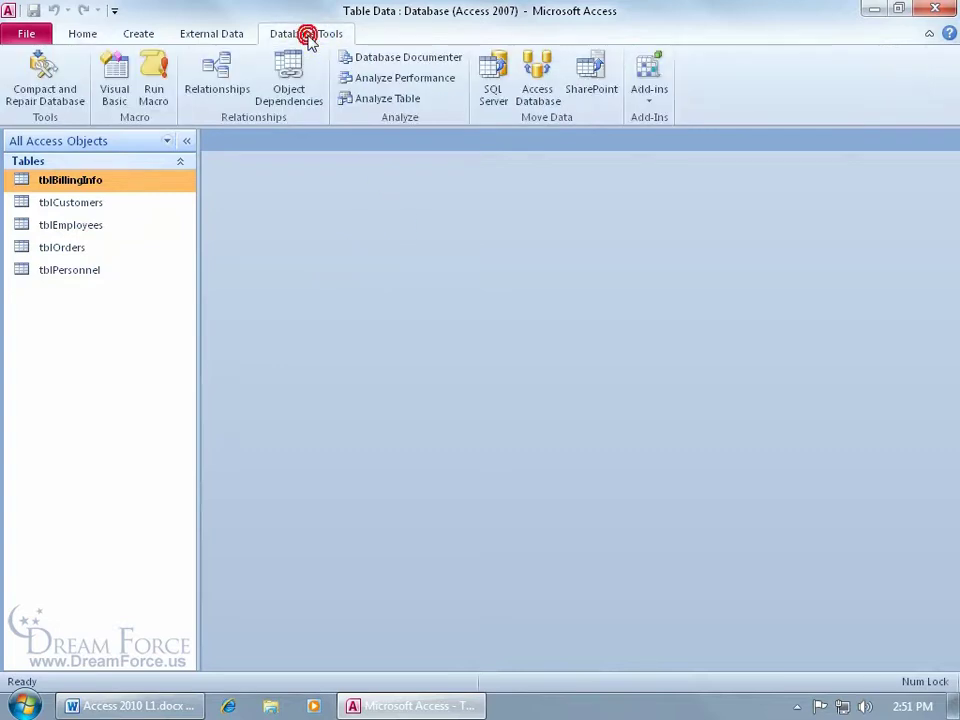
click(240, 100)
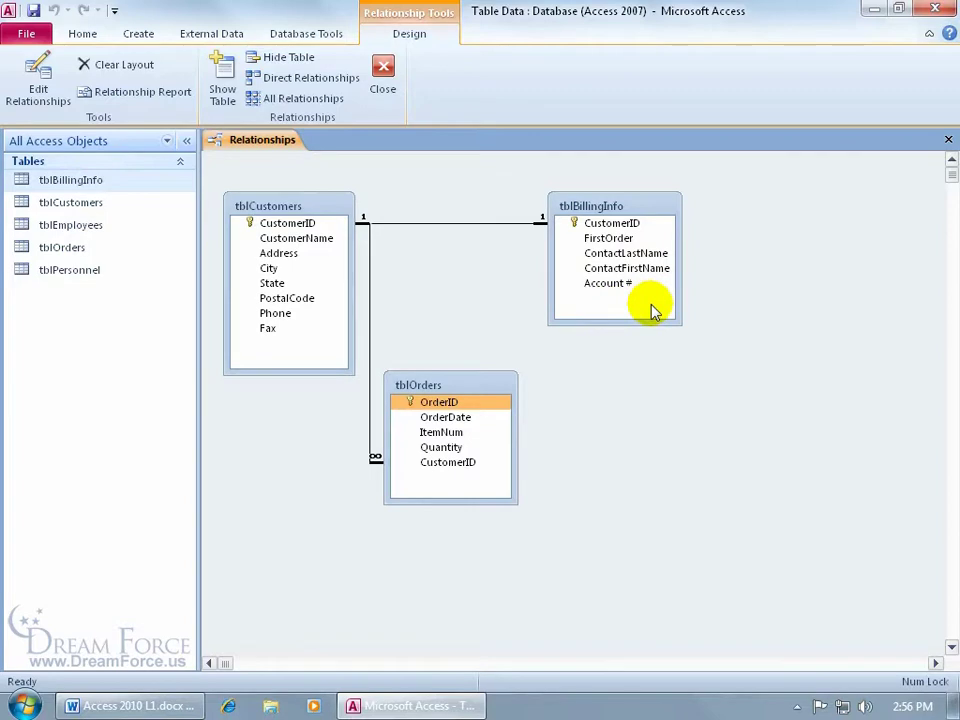
click(605, 226)
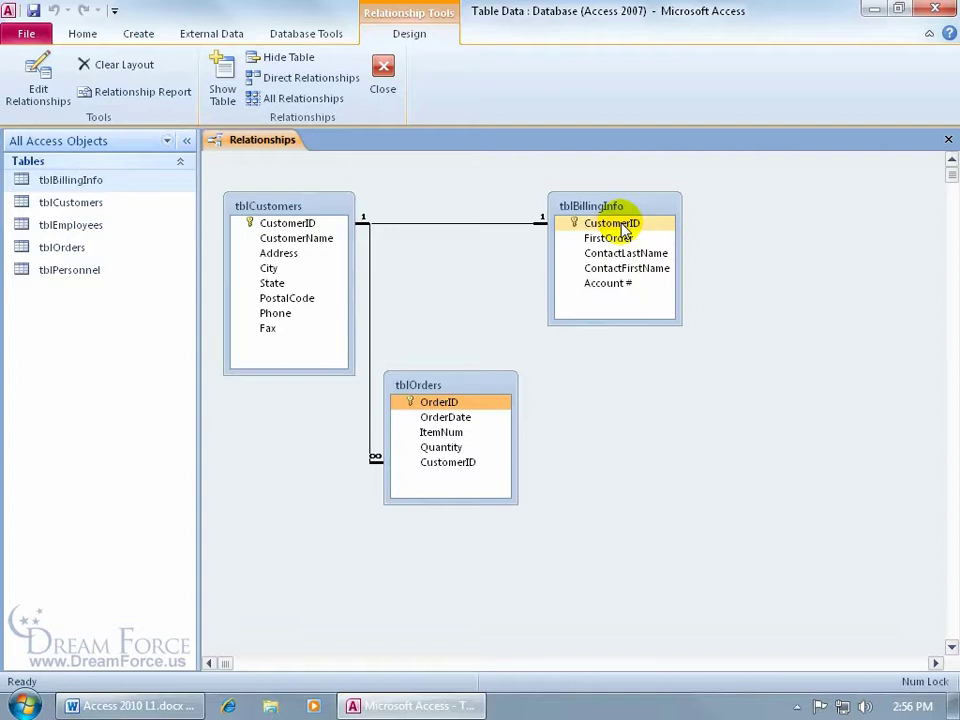
click(328, 225)
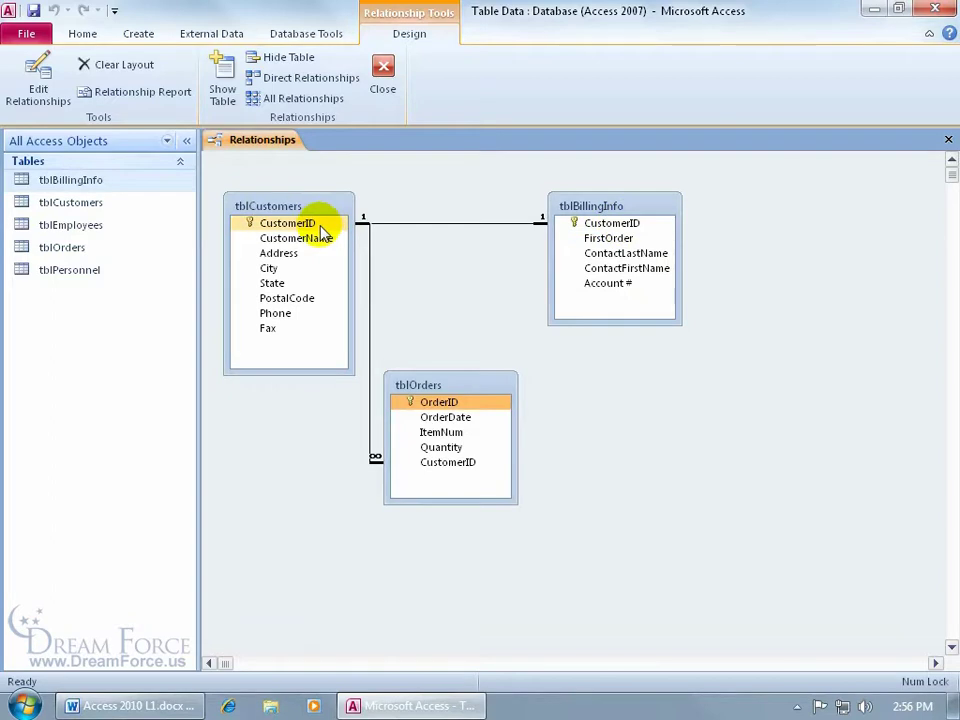
click(366, 236)
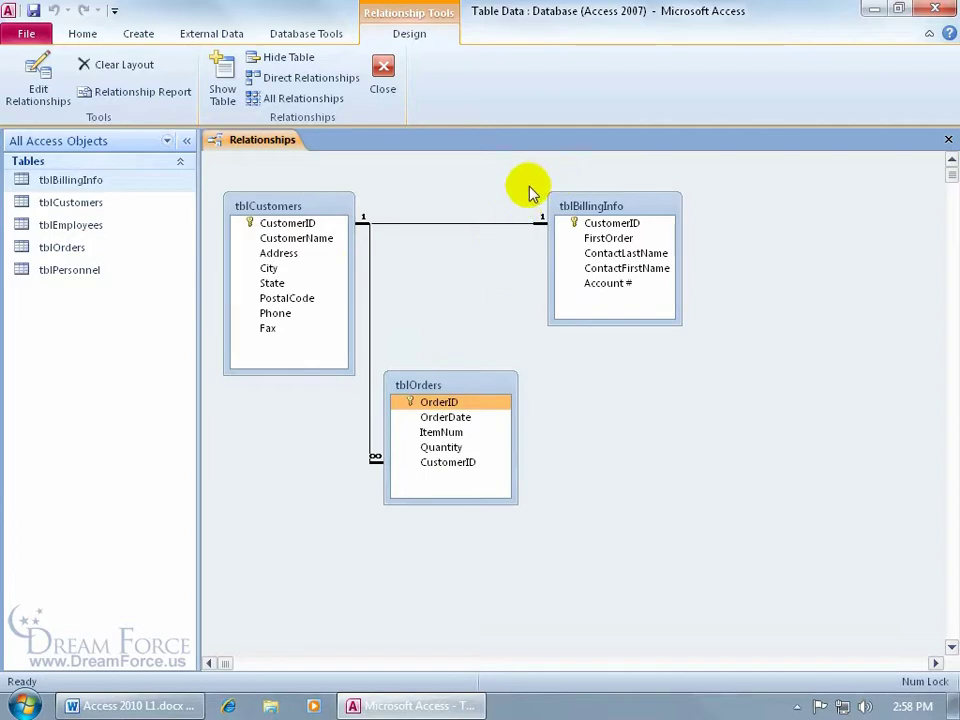
click(298, 226)
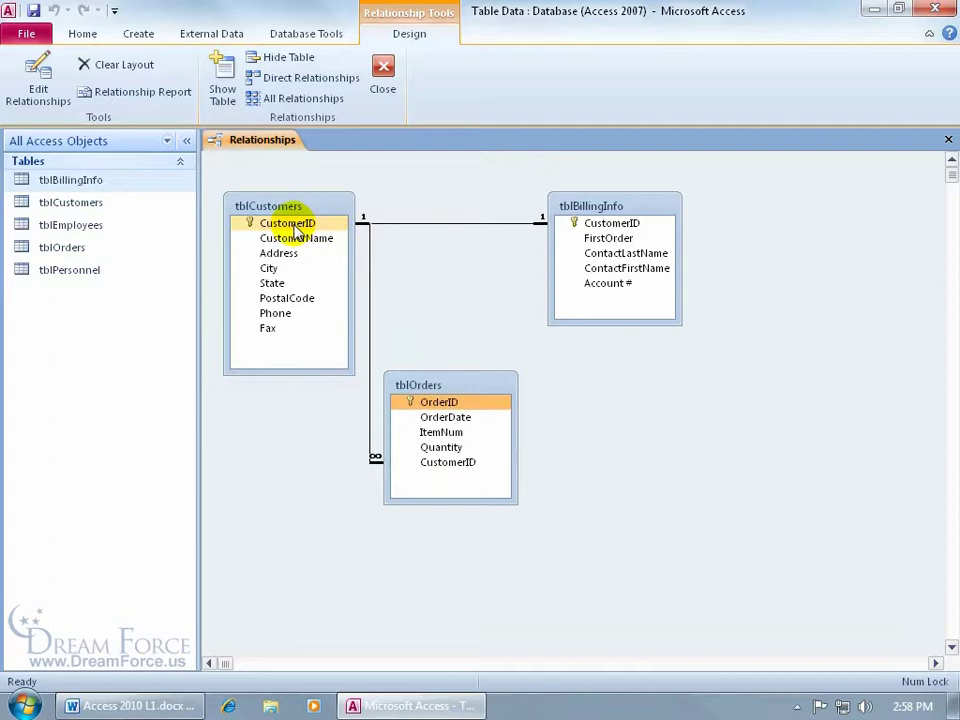
click(577, 226)
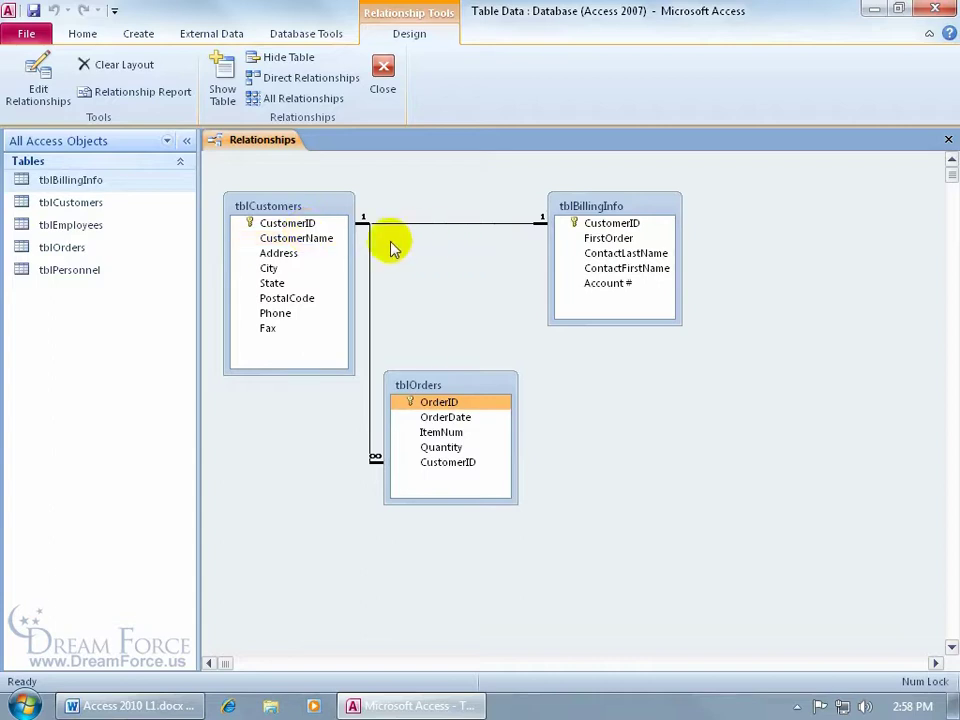
Permanently delete the relationship between tblCustomers and tblBillingInfo.
click(463, 223)
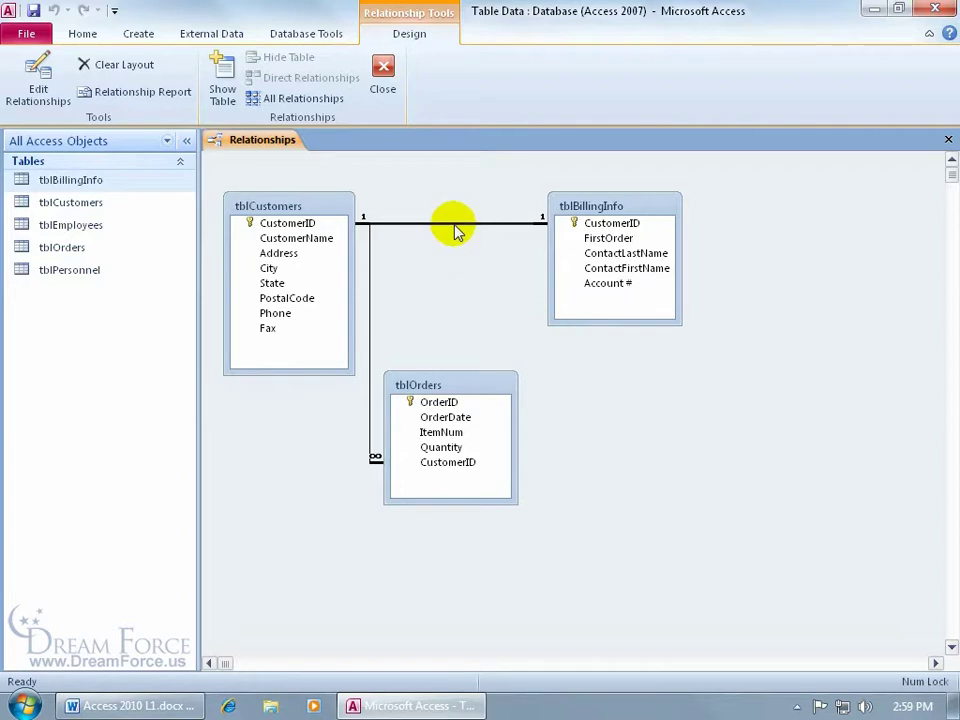
right_click(455, 226)
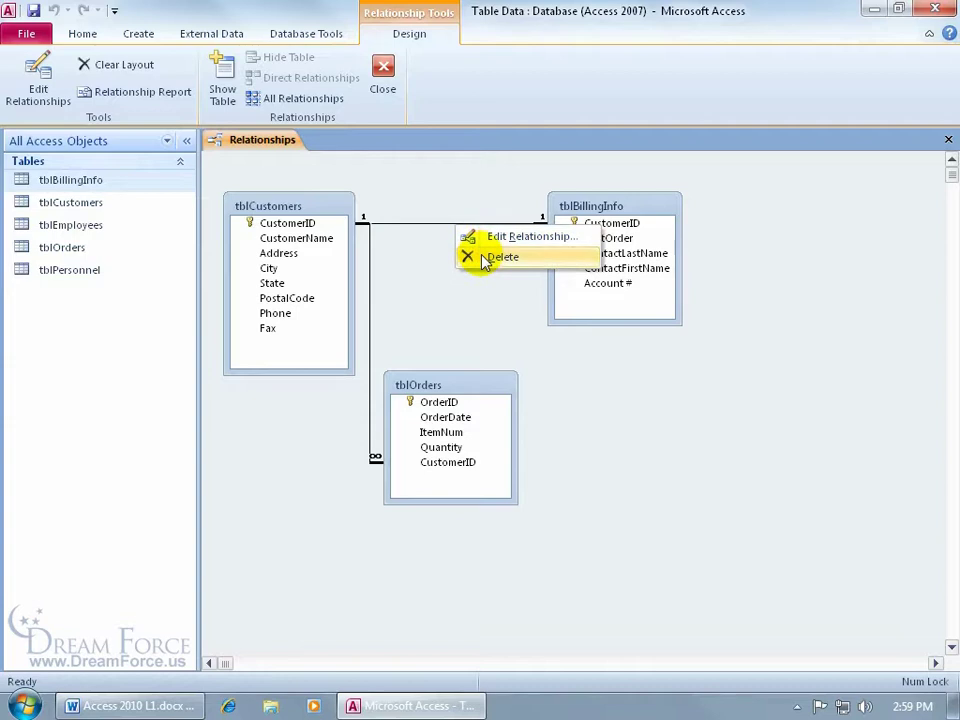
click(483, 259)
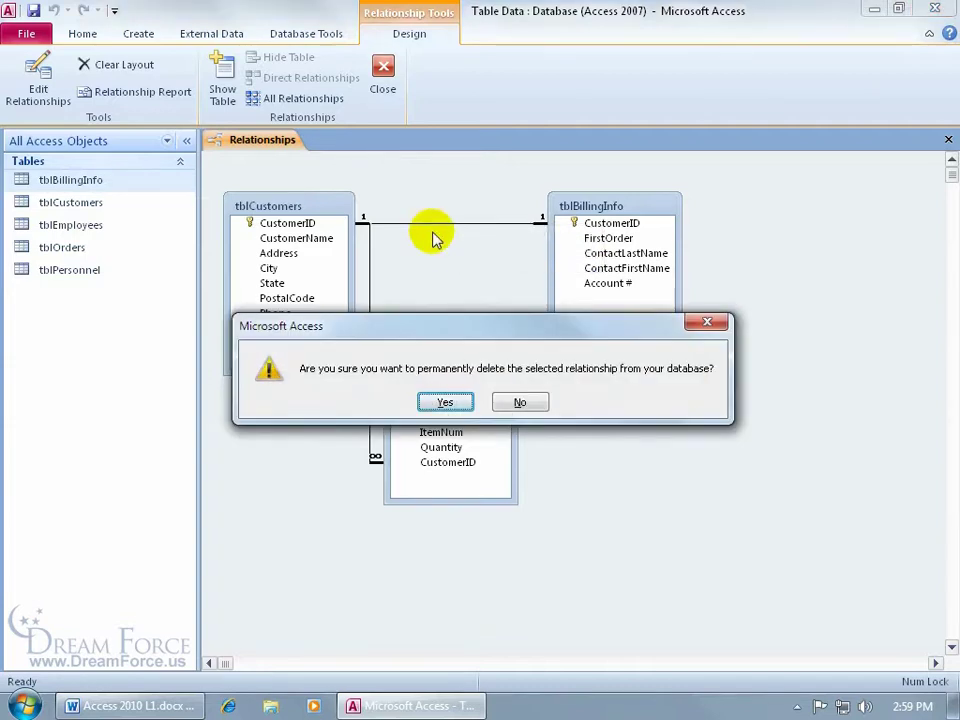
click(445, 399)
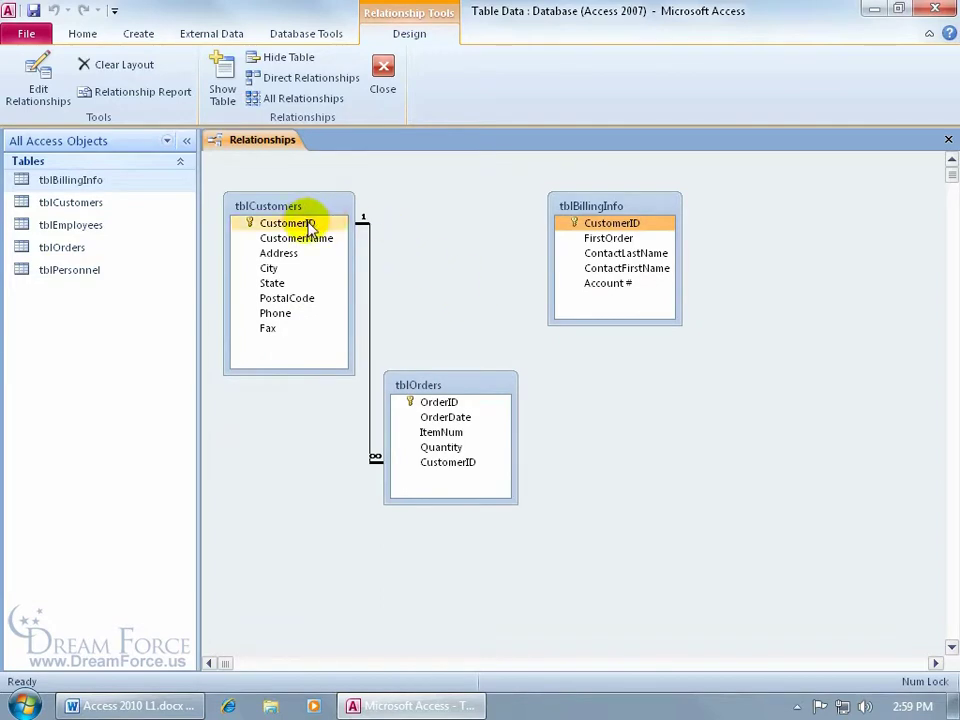
Relate CustomerID in tblBillingInfo to CustomerID in tblCustomers, enforcing referential integrity with cascade update of related fields and cascade delete of related records.
drag(583, 232, 308, 228)
click(338, 289)
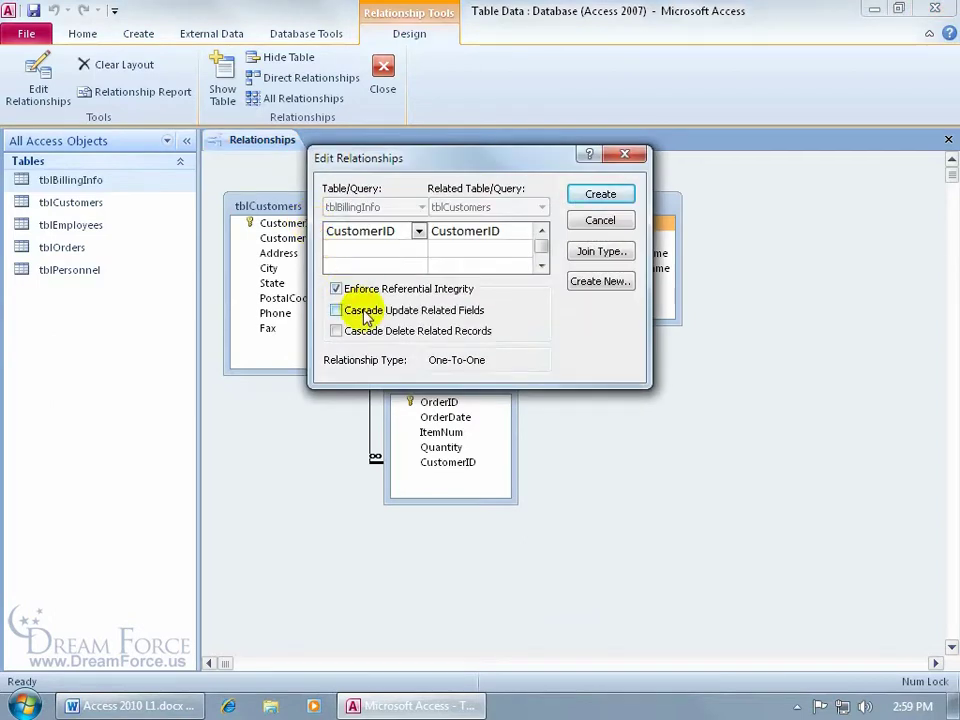
click(366, 313)
click(367, 331)
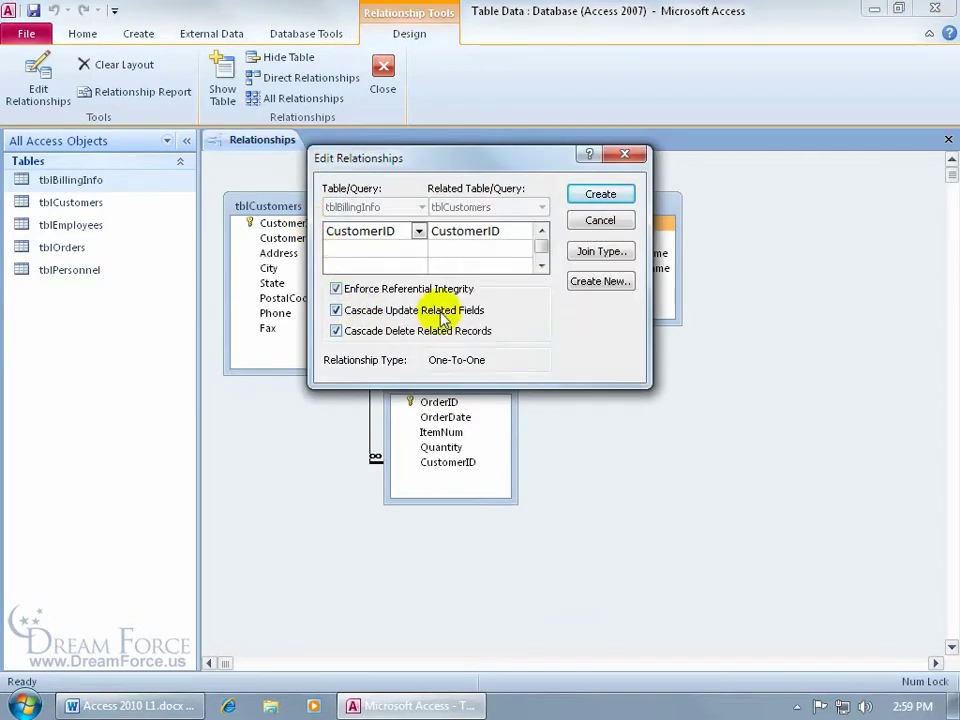
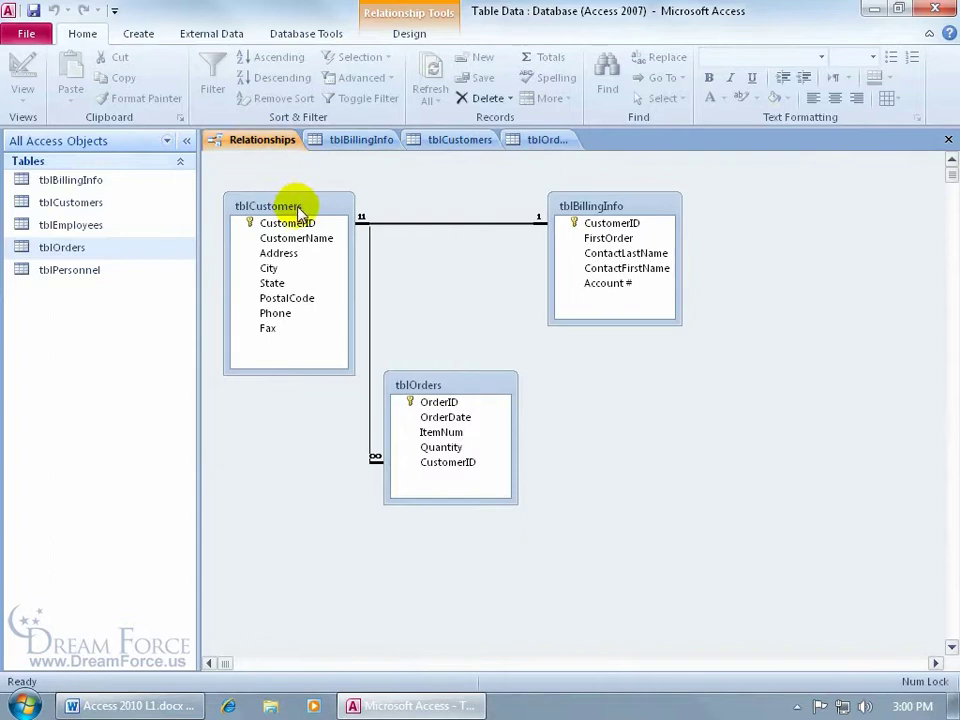
Examine how CustomerID links tblCustomers to tblBillingInfo and tblOrders, and compare the first records in the billing and customer tables.
click(294, 210)
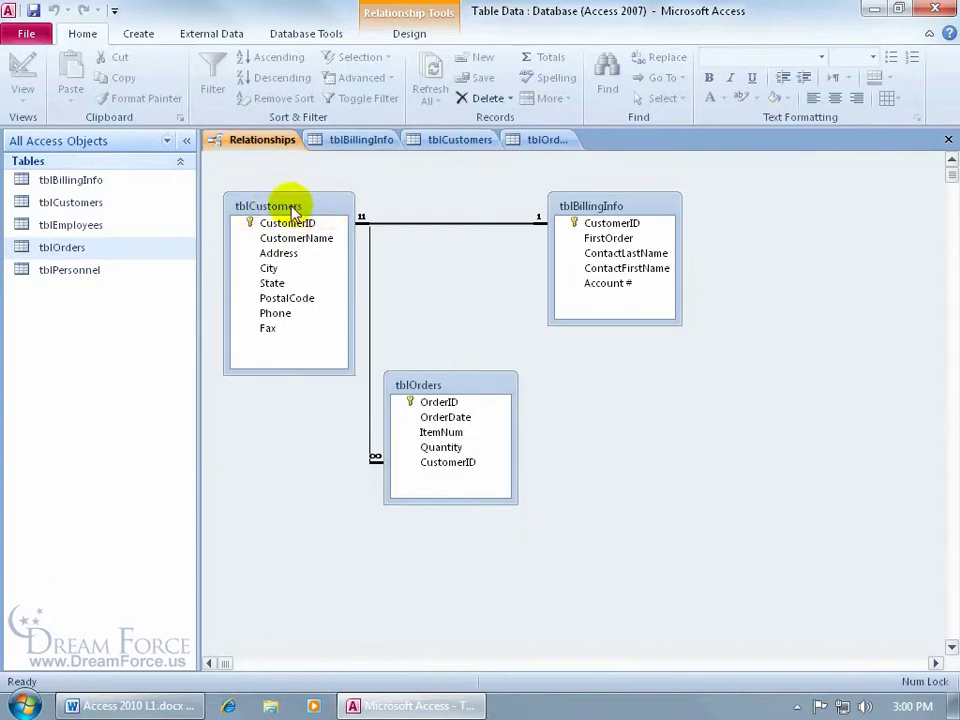
click(590, 223)
click(379, 240)
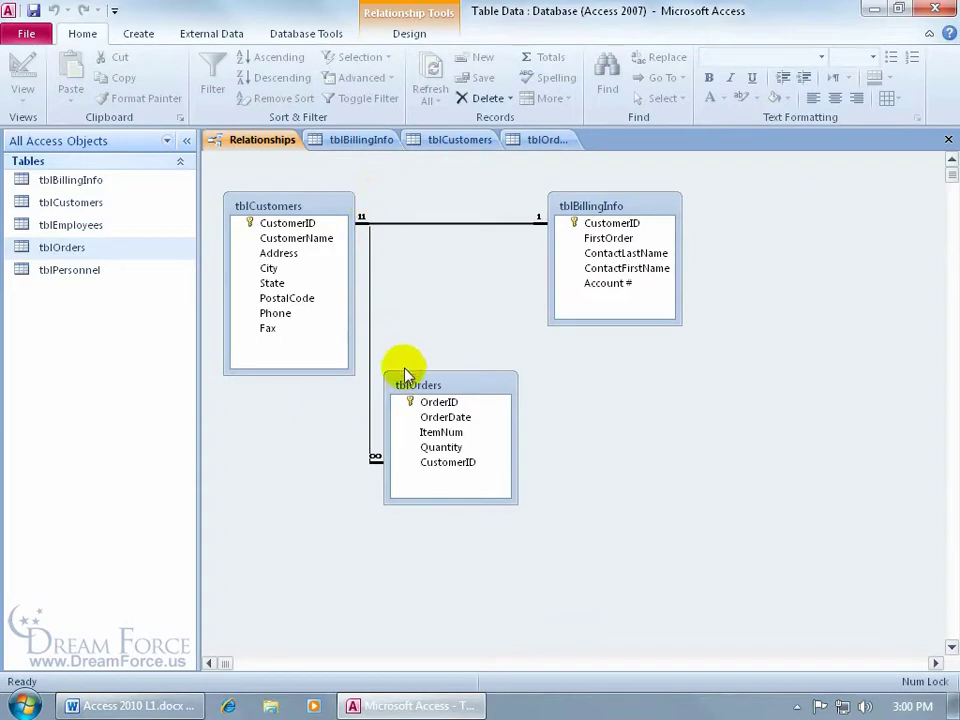
click(460, 418)
click(467, 464)
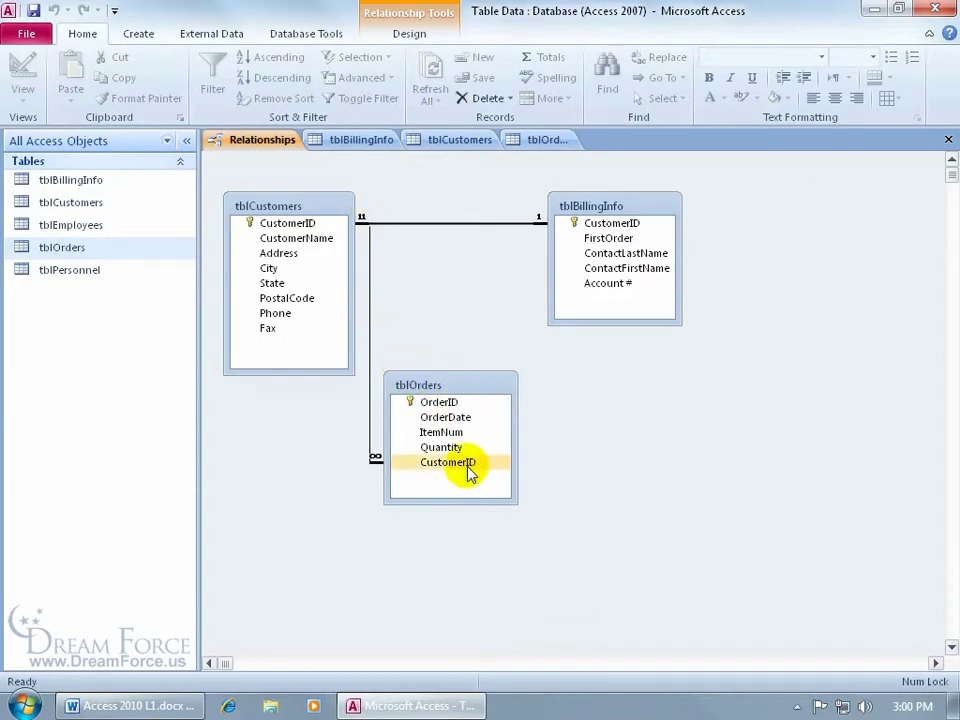
click(363, 140)
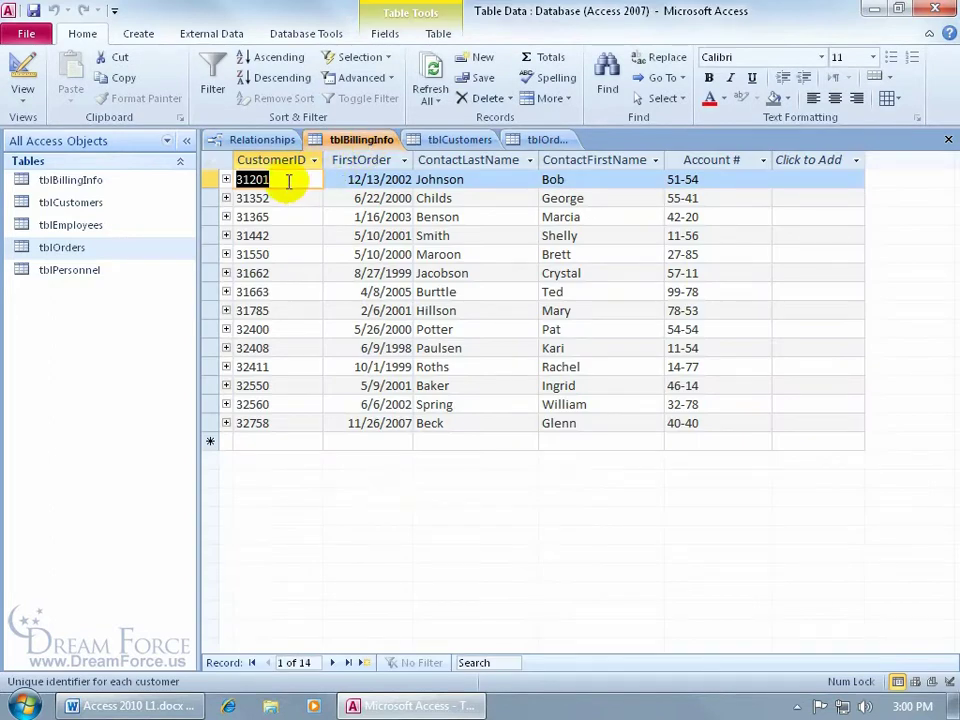
click(467, 141)
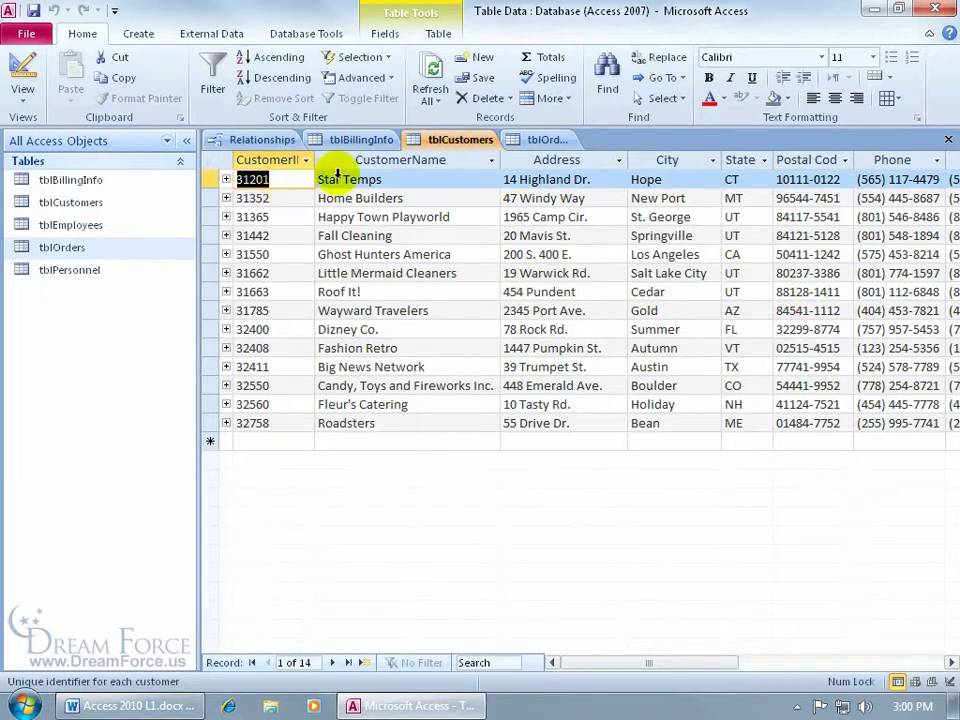
click(388, 140)
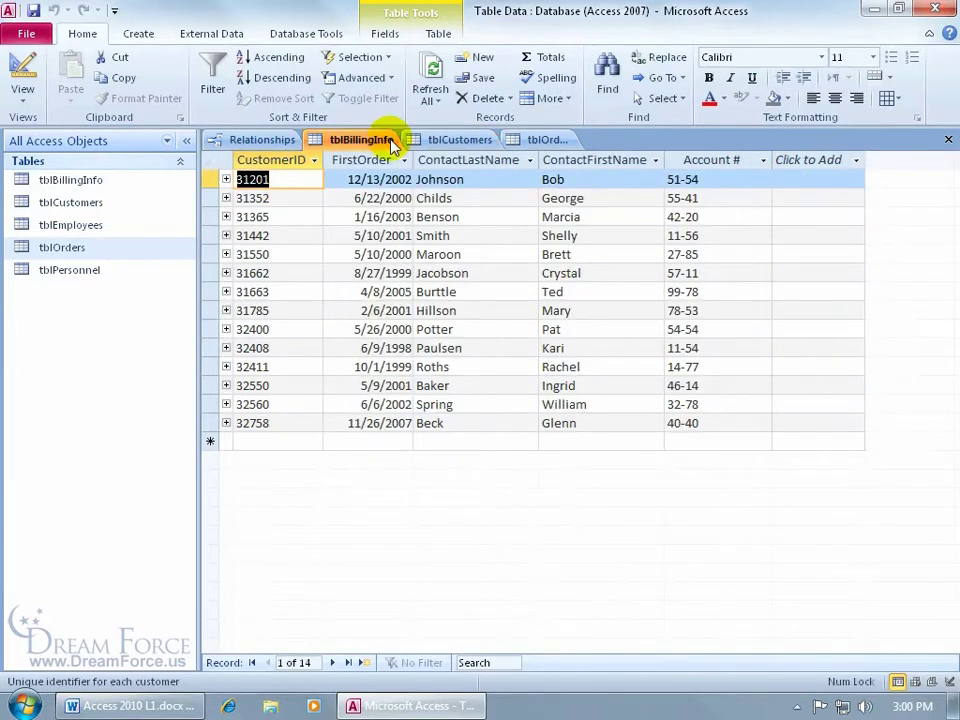
click(460, 141)
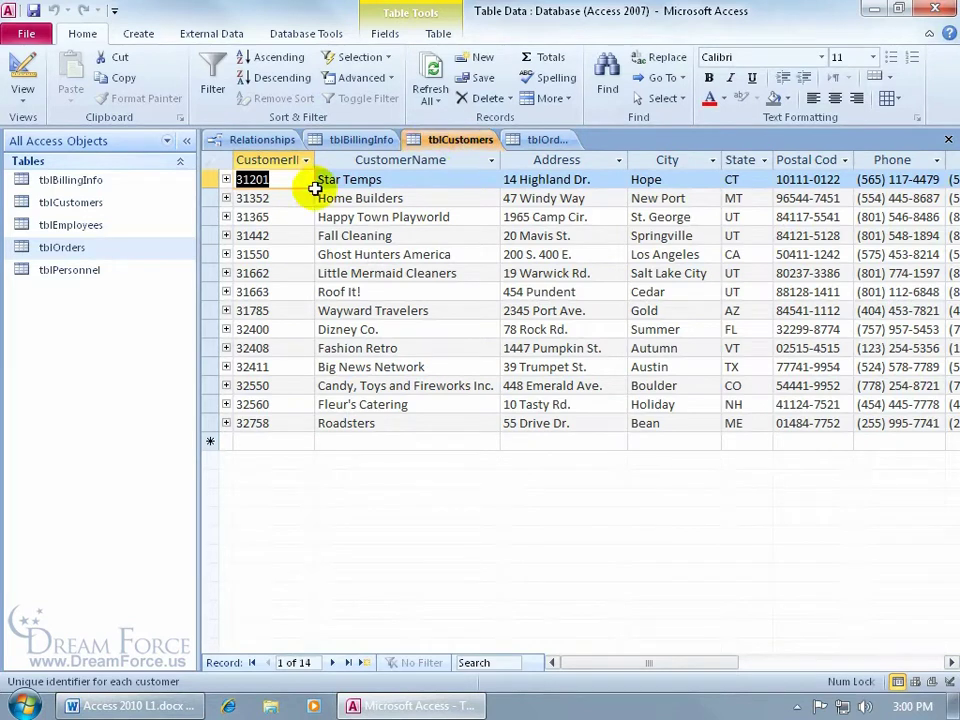
Delete the Star Temps record from tblCustomers, accepting the cascading delete of related records.
click(211, 179)
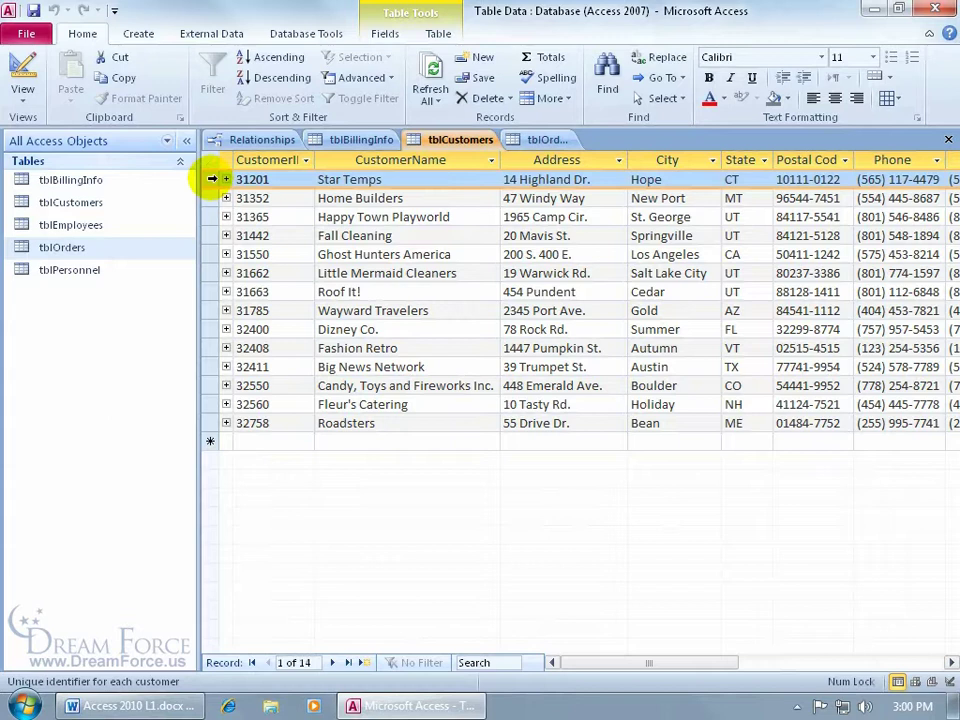
key(Delete)
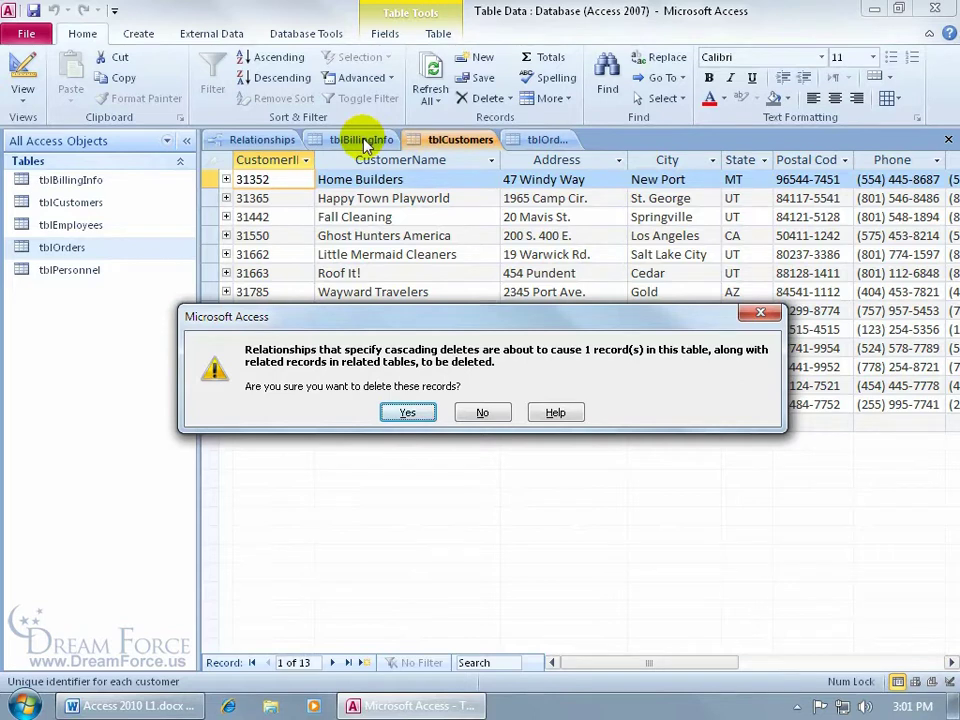
click(407, 412)
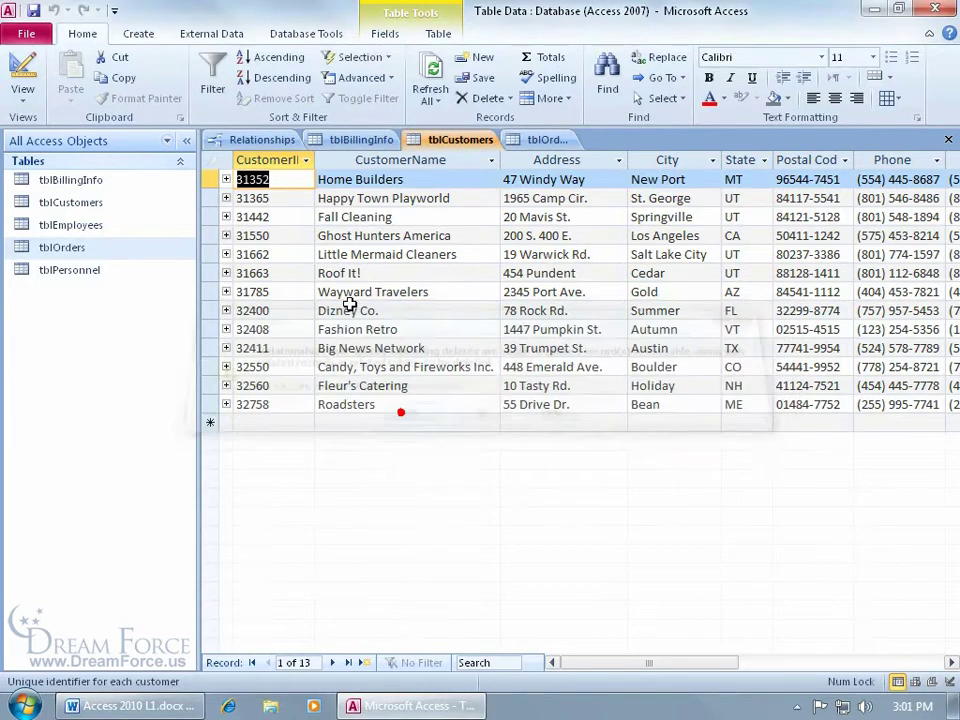
Compare tblBillingInfo with tblCustomers to check for the deleted customer's record.
click(378, 141)
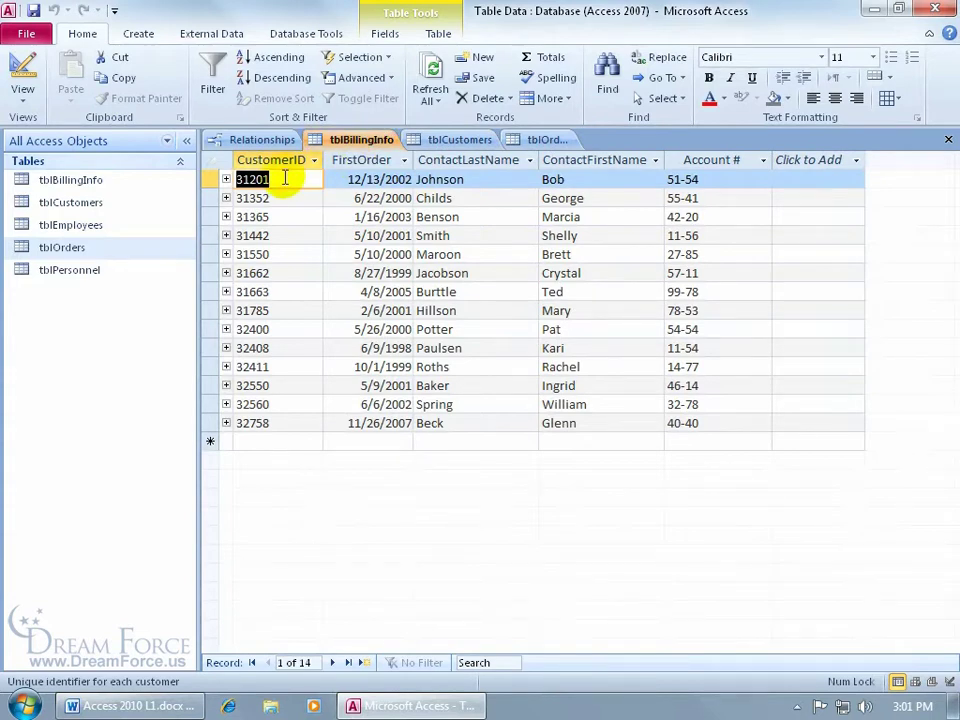
click(452, 141)
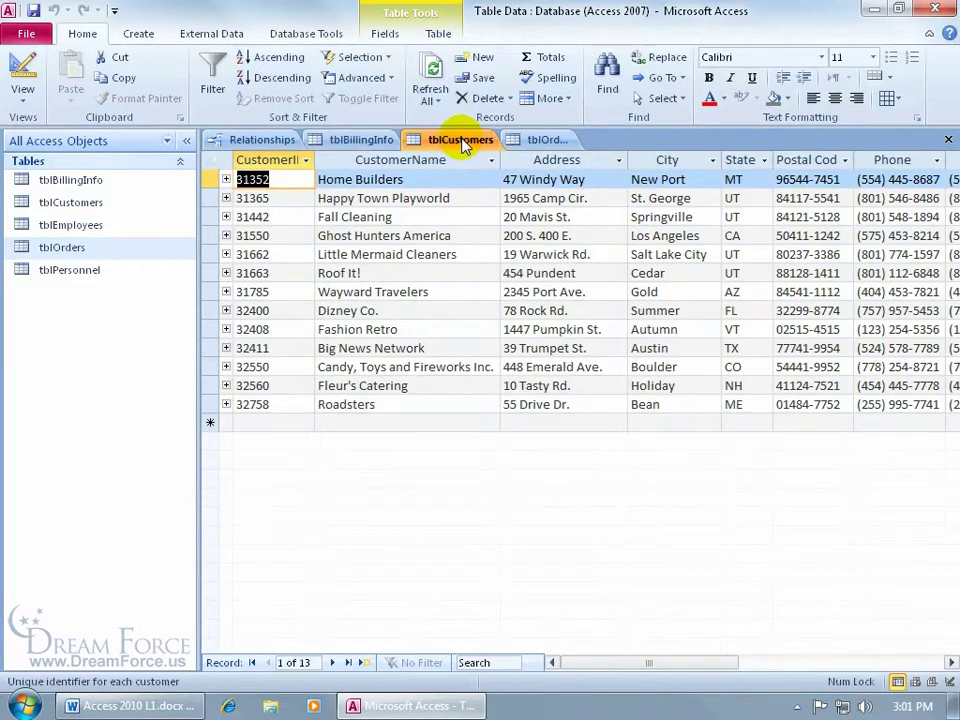
click(362, 141)
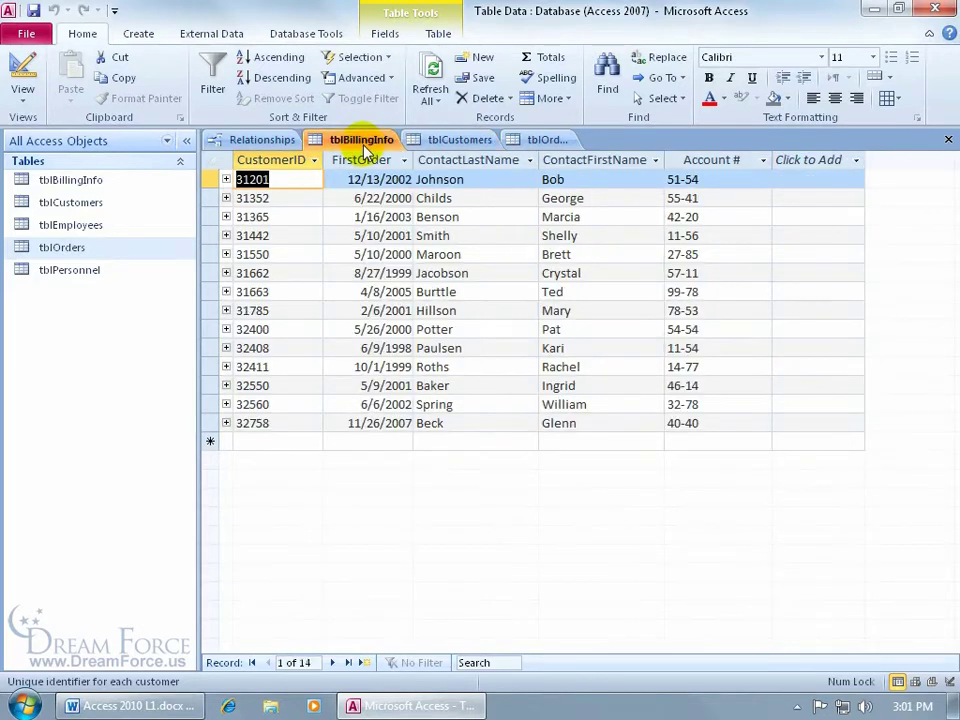
Sort tblOrders by CustomerID from A to Z to check for the deleted customer's orders, and close the table without saving.
click(530, 141)
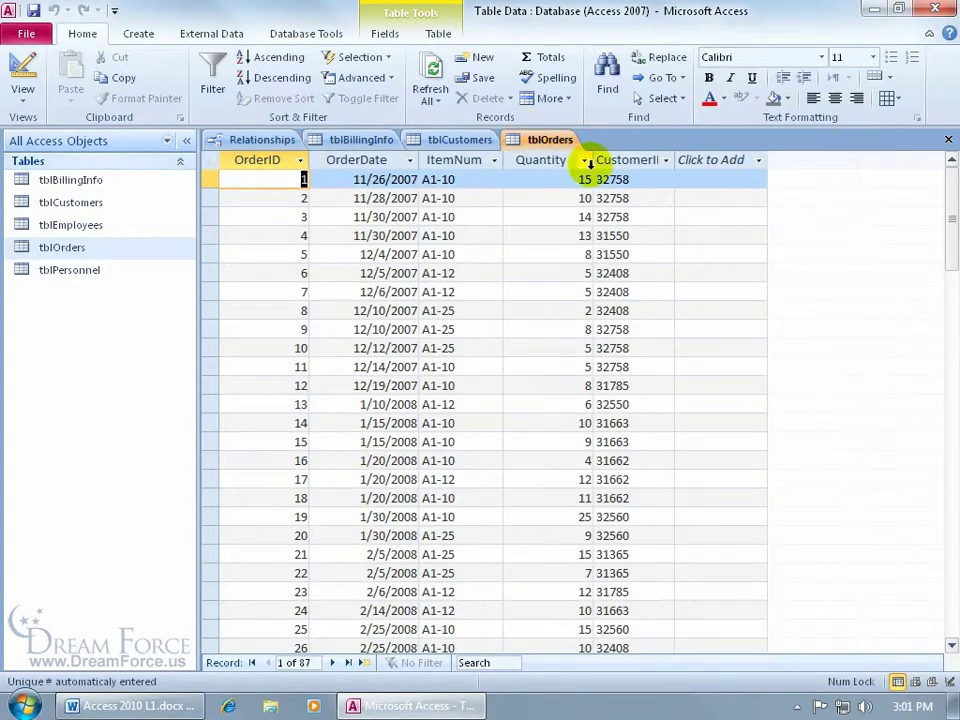
click(665, 161)
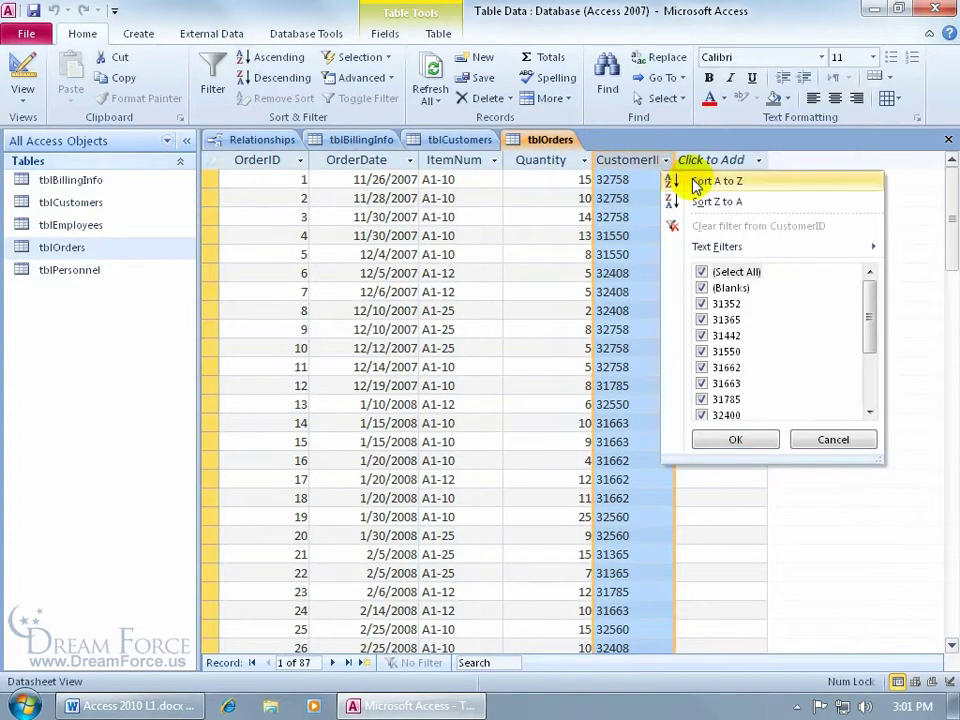
click(697, 184)
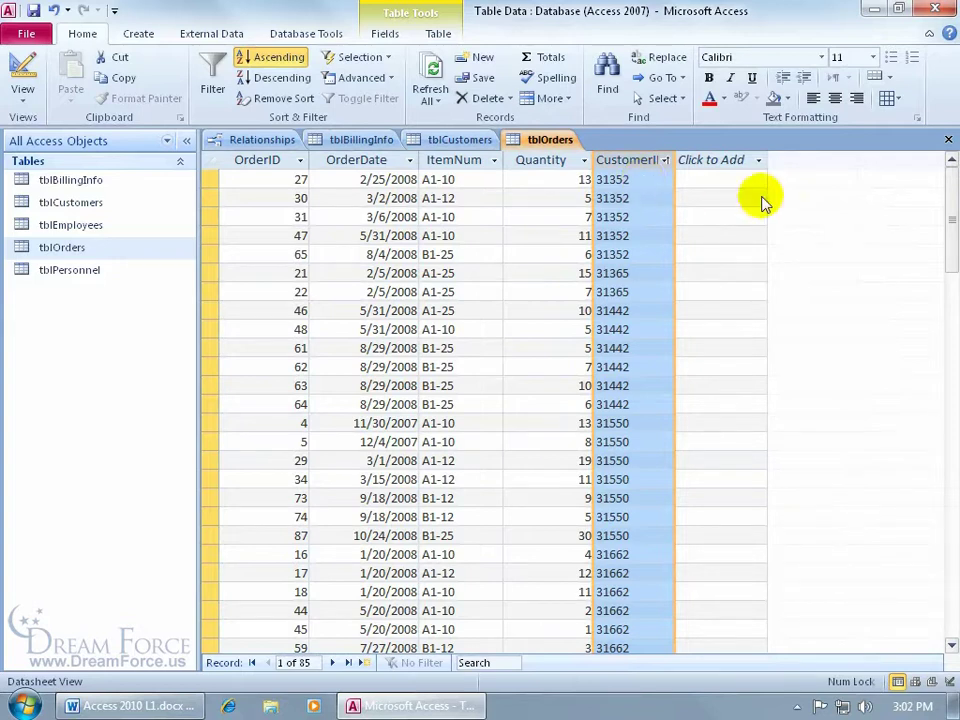
click(947, 140)
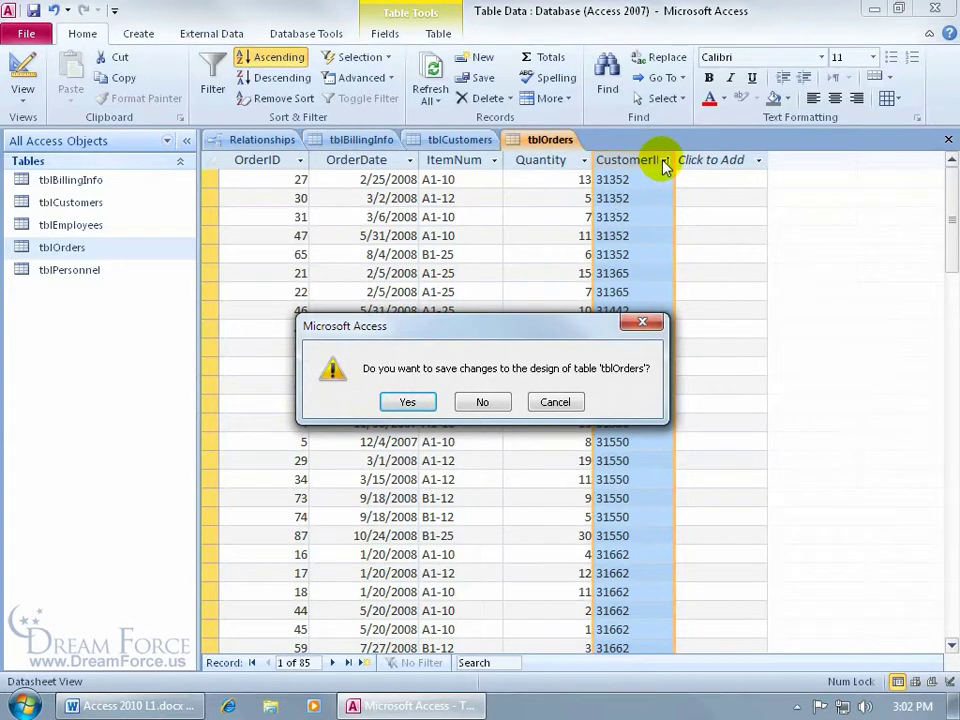
click(485, 401)
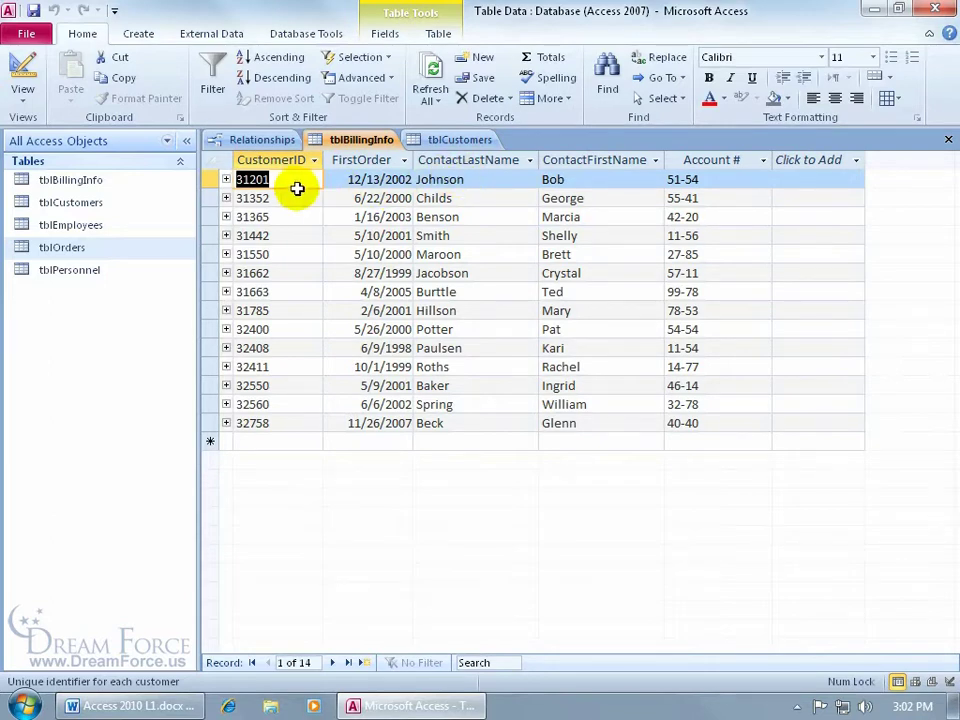
Recheck the first record of tblBillingInfo against tblCustomers and close tblBillingInfo.
click(440, 140)
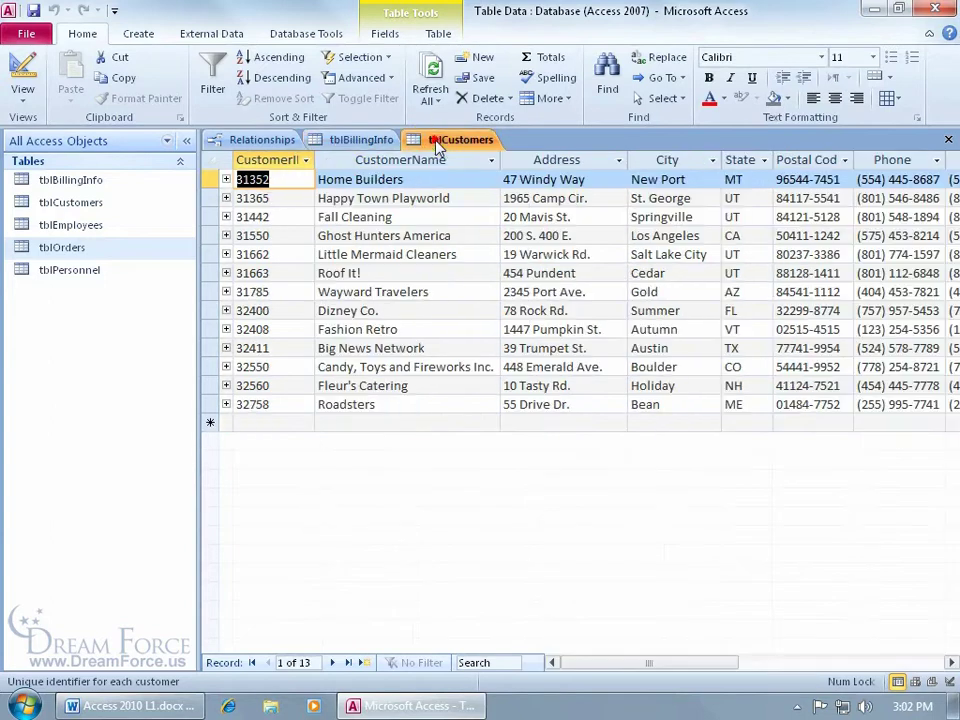
click(367, 141)
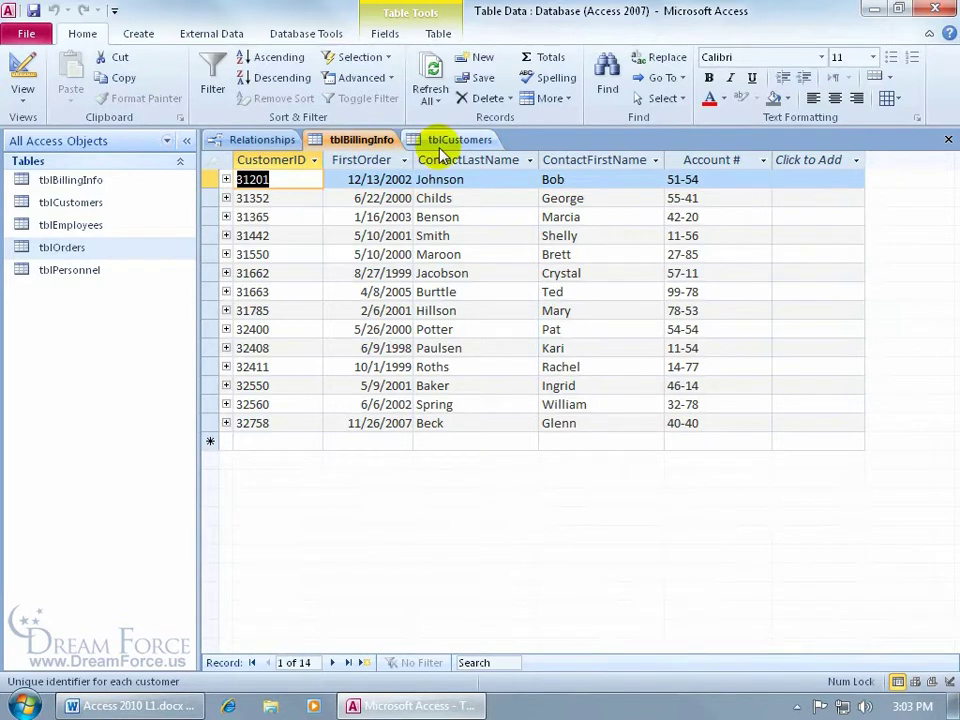
click(948, 139)
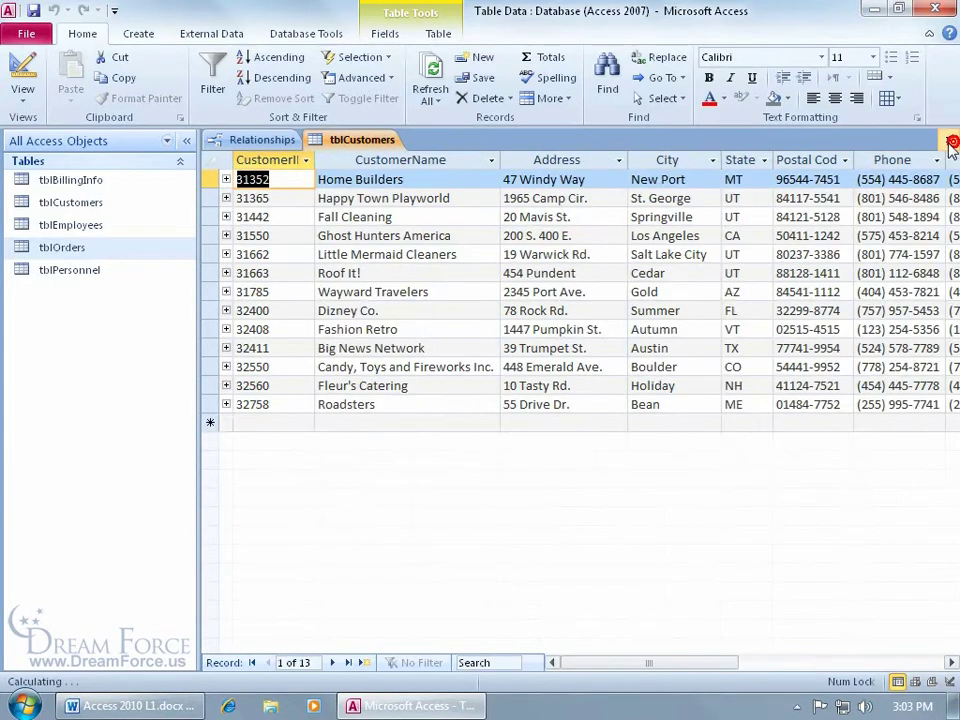
Close tblCustomers and delete the relationship between tblCustomers and tblBillingInfo, confirming the permanent removal.
click(948, 139)
click(450, 223)
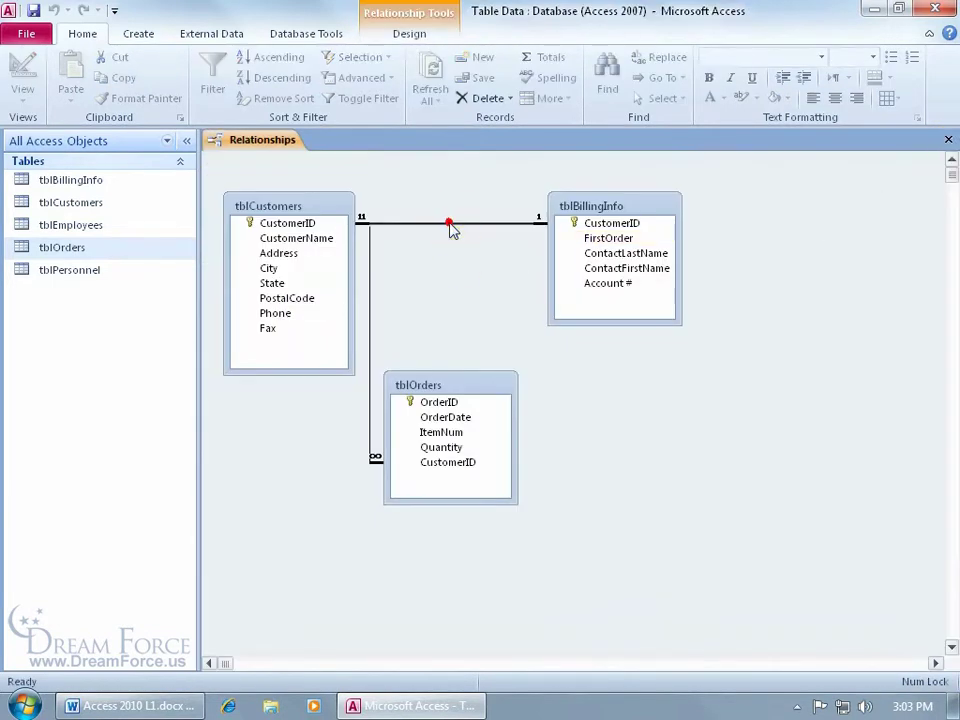
key(Delete)
click(447, 402)
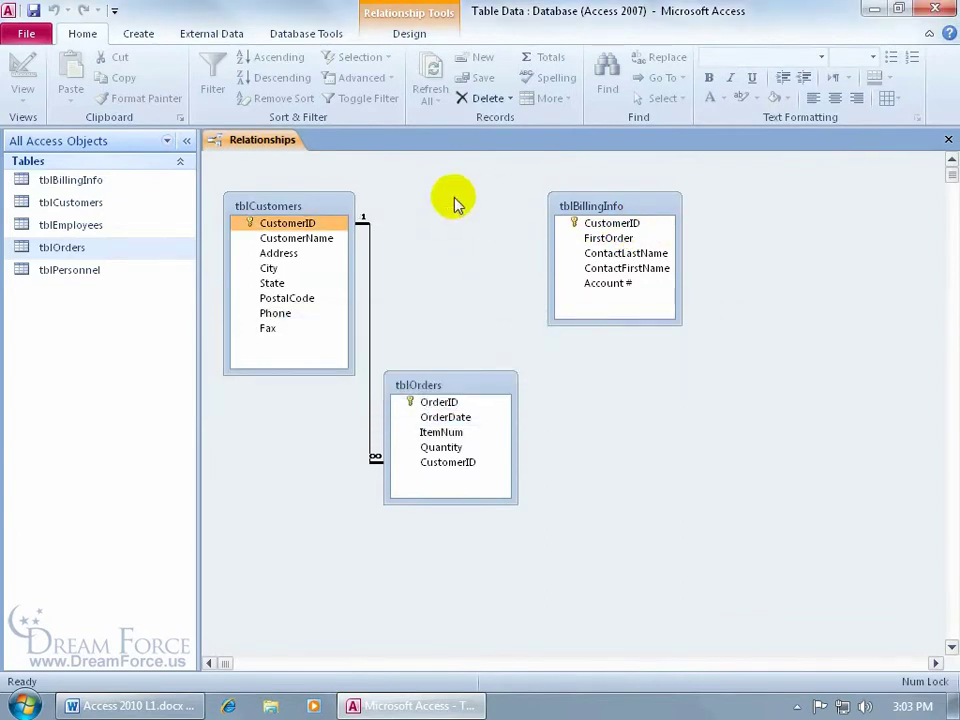
Try to relate tblCustomers to tblBillingInfo on CustomerID with referential integrity, cascade update and cascade delete enforced.
drag(284, 222, 606, 222)
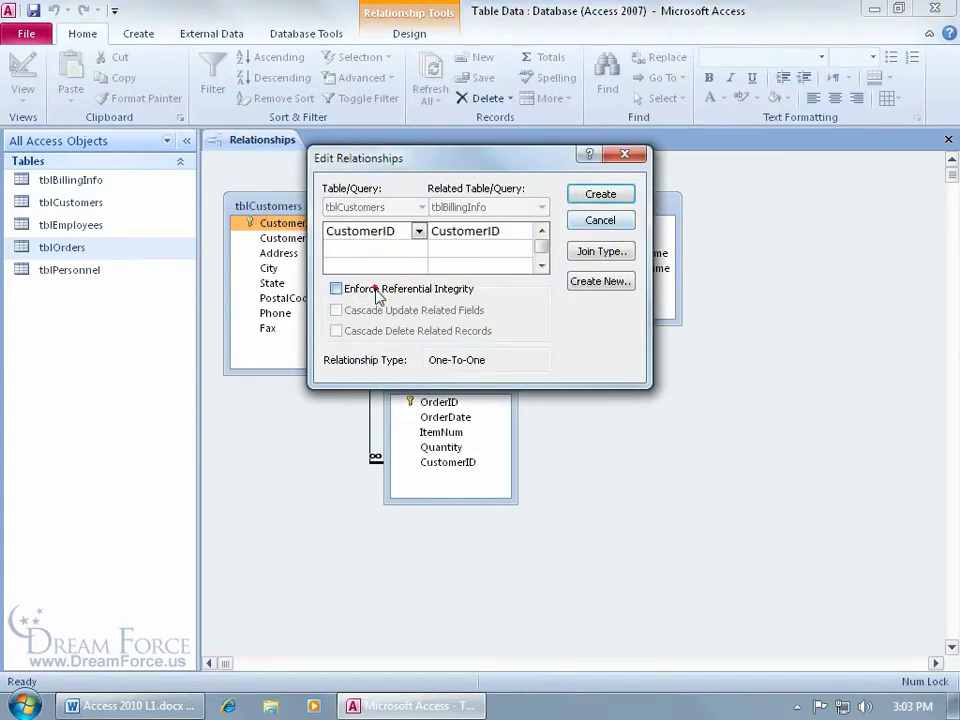
click(373, 289)
click(370, 311)
click(375, 331)
click(596, 197)
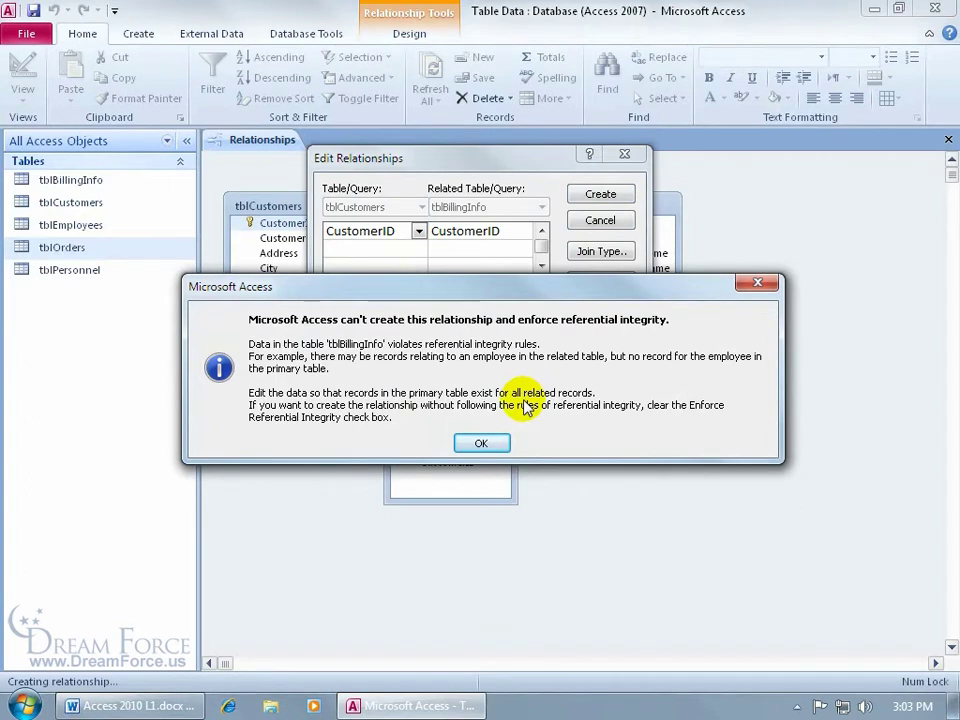
click(481, 443)
click(600, 220)
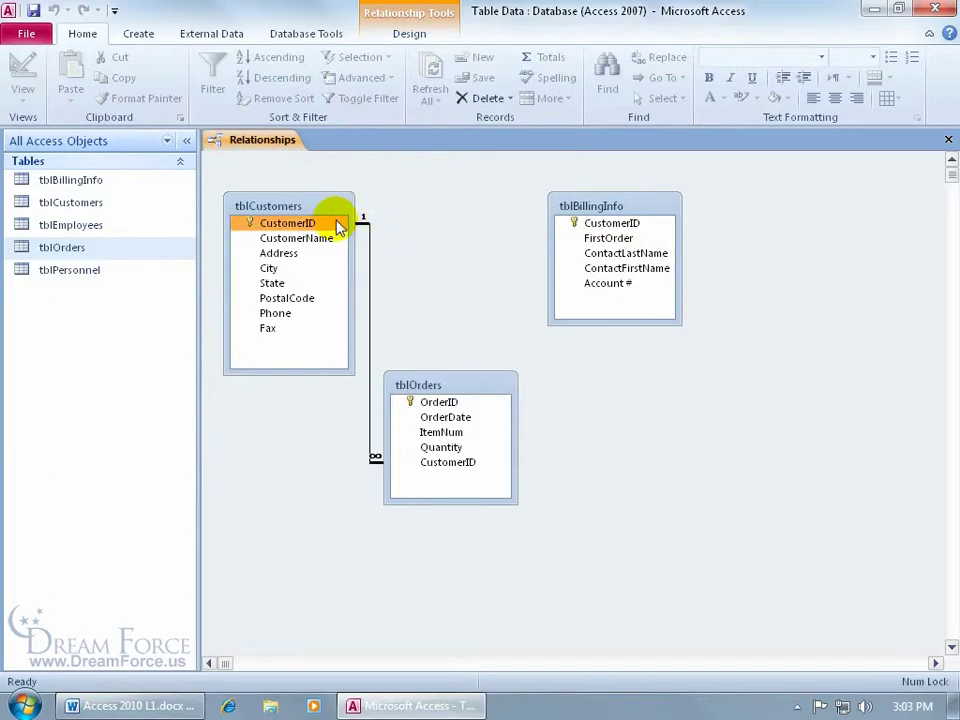
Open tblCustomers and tblBillingInfo, and delete the first tblBillingInfo record, whose CustomerID has no match in tblCustomers.
double_click(108, 214)
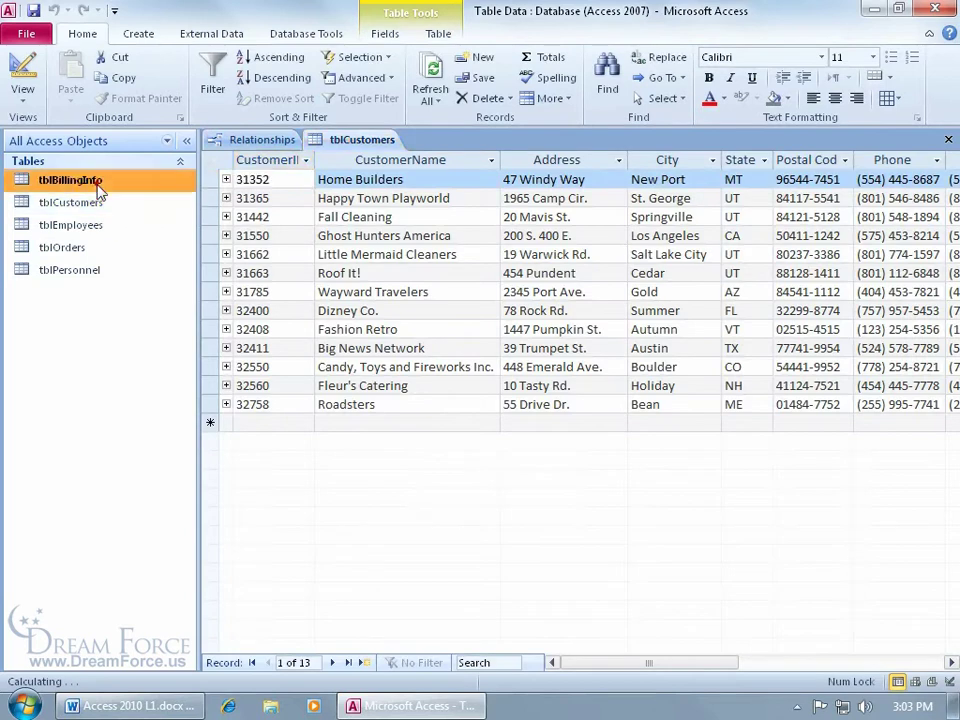
double_click(95, 184)
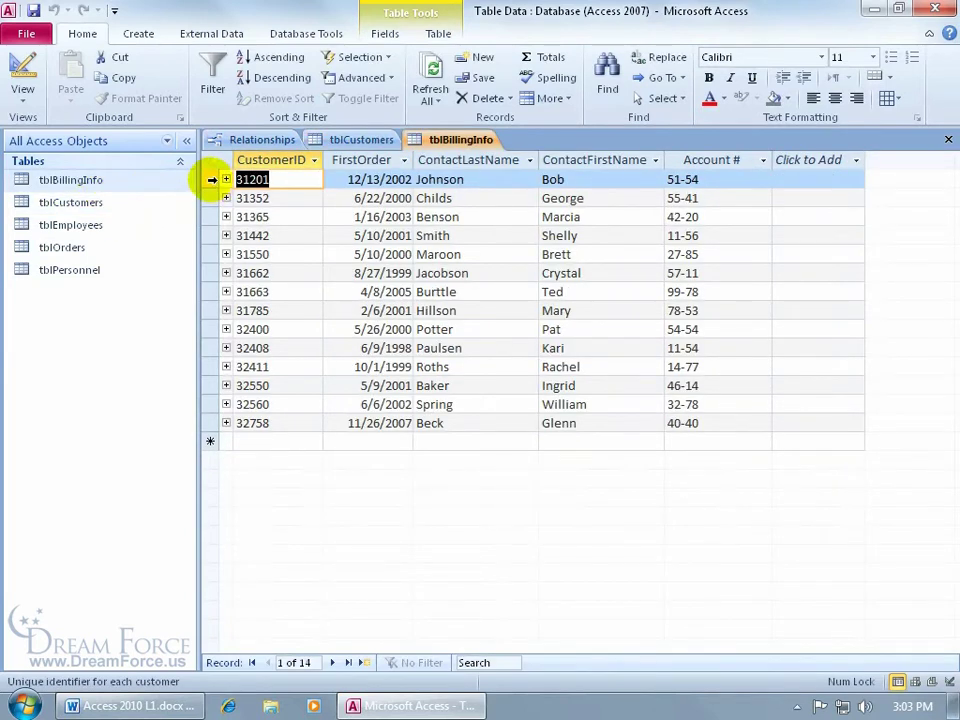
click(209, 179)
key(Delete)
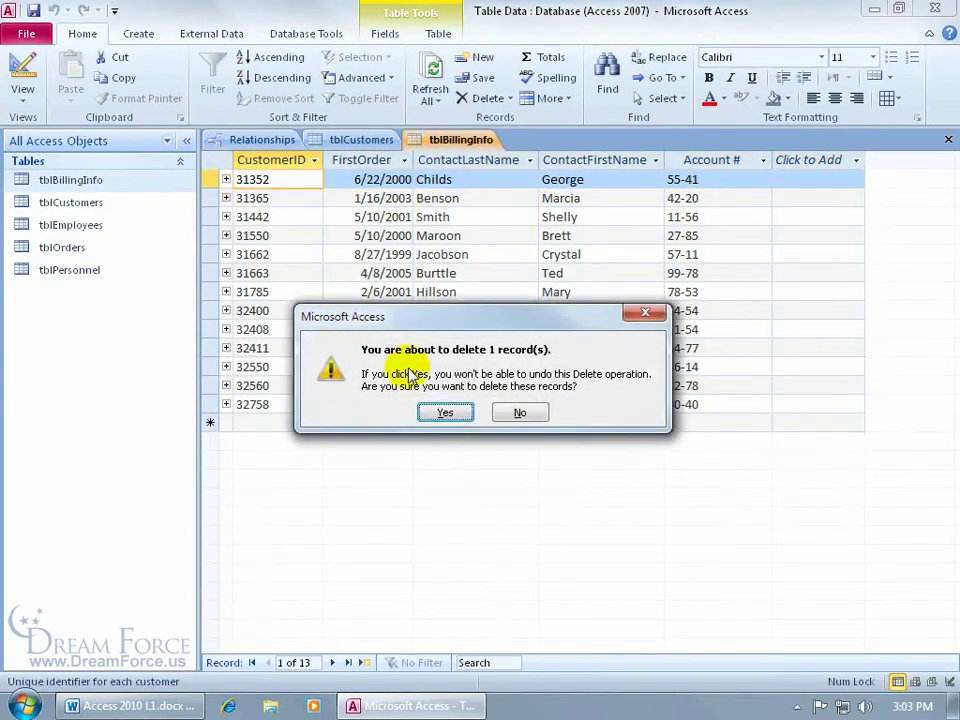
click(442, 410)
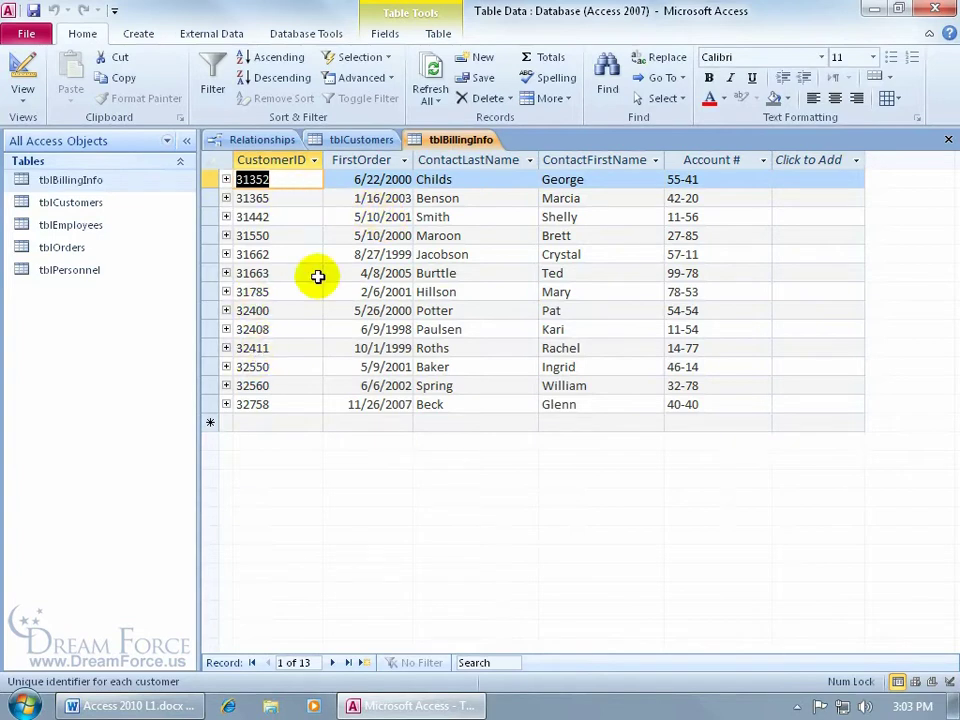
Compare the first record of tblCustomers with tblBillingInfo and close both tables.
click(362, 140)
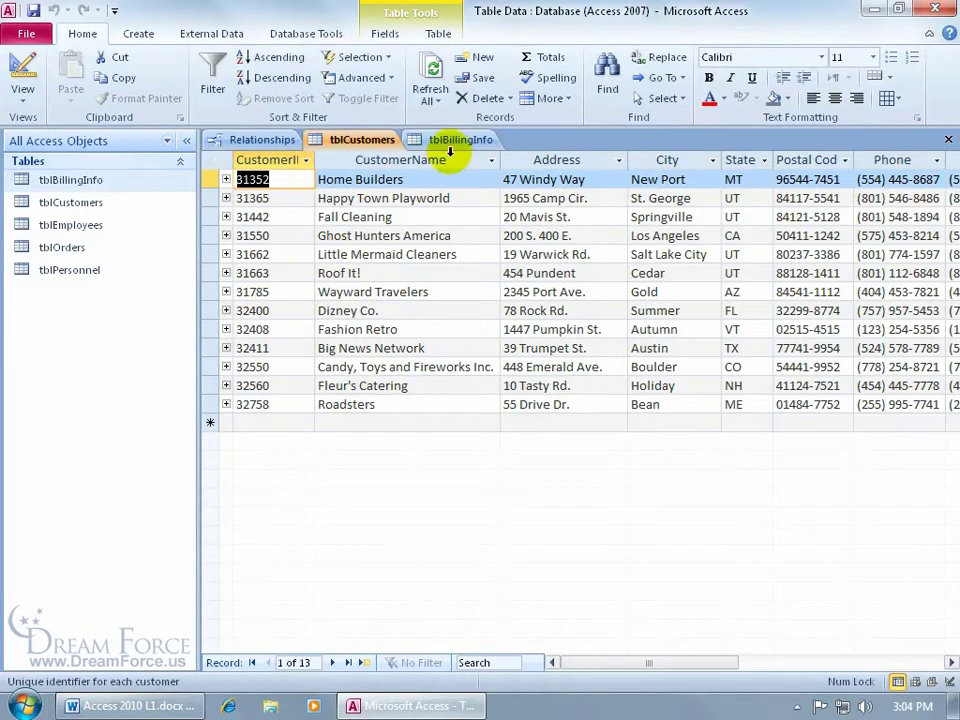
click(948, 139)
click(948, 139)
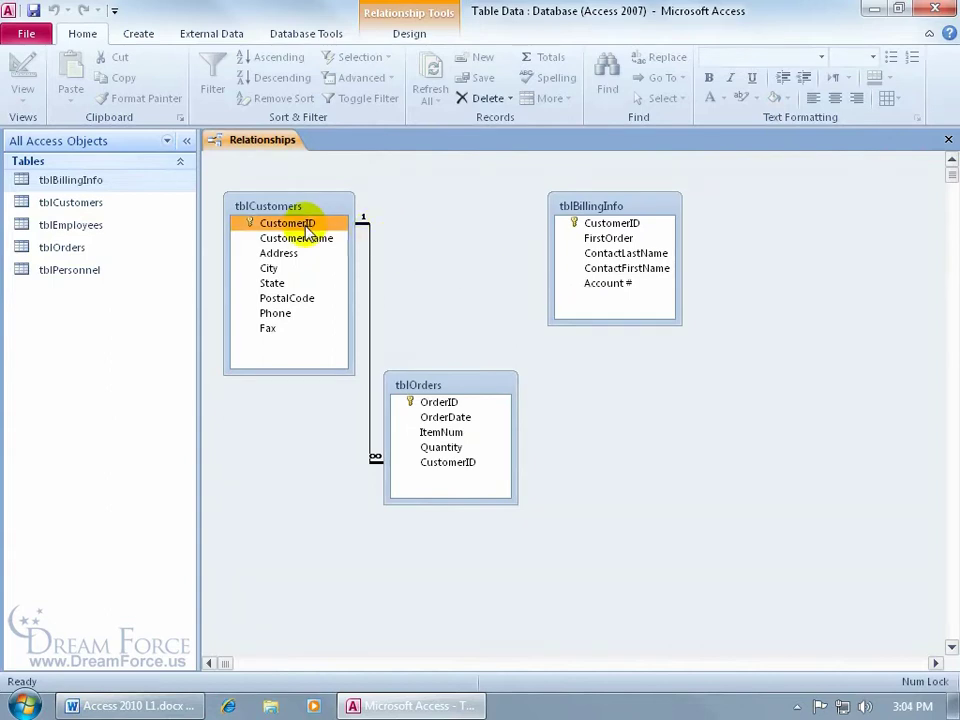
Create a one-to-one relationship on CustomerID from tblCustomers to tblBillingInfo, enforcing referential integrity with cascade update and cascade delete.
drag(307, 229, 608, 226)
click(338, 288)
click(369, 310)
click(364, 330)
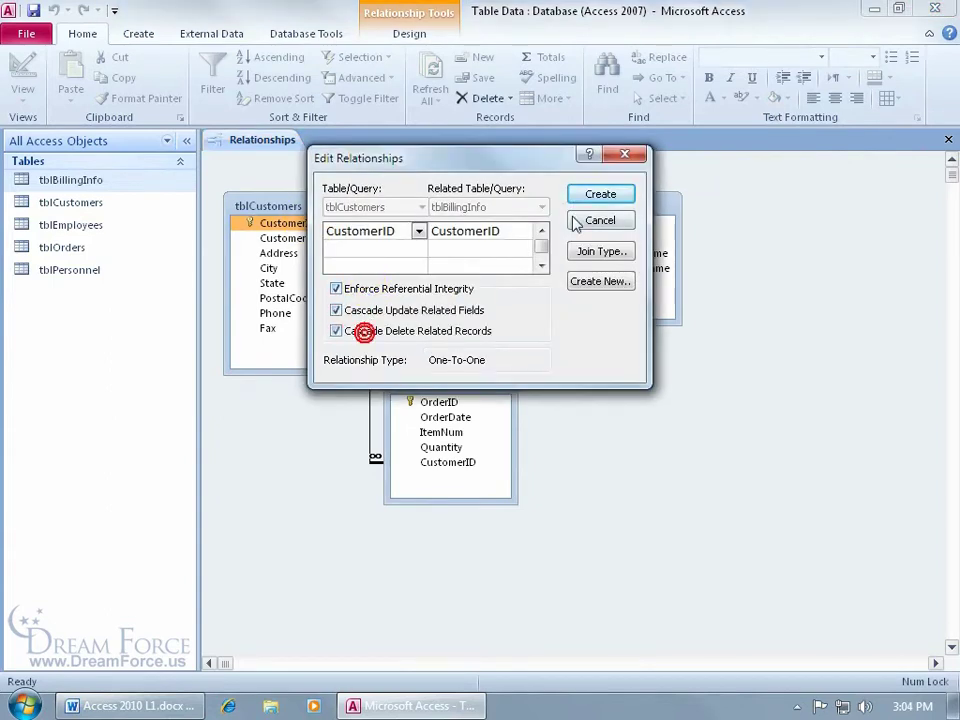
click(595, 193)
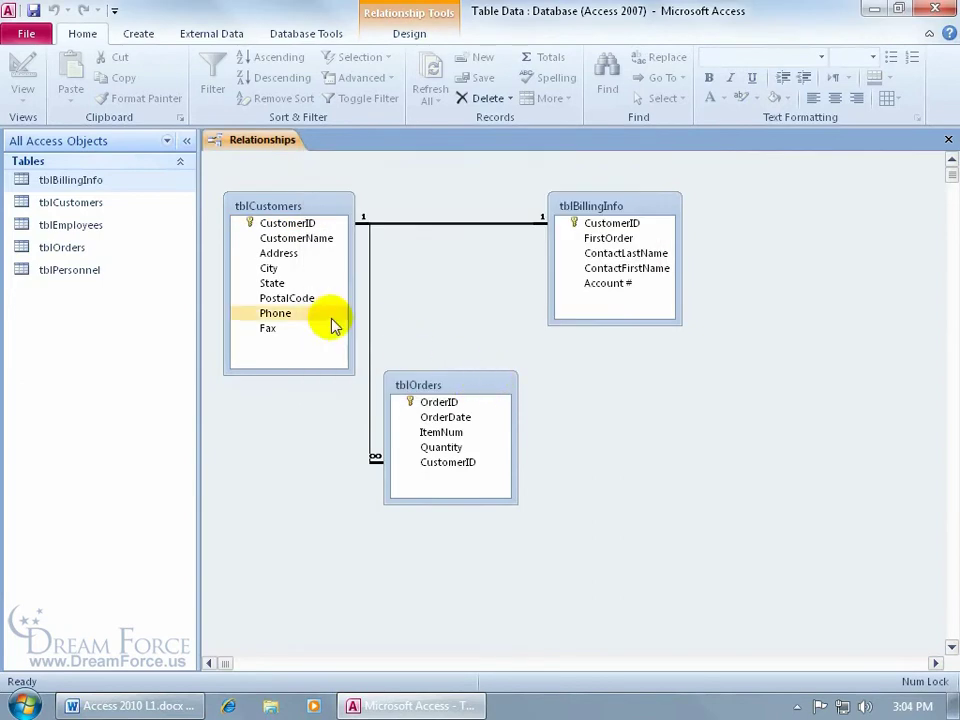
Open tblCustomers and tblBillingInfo and compare their first records for a matching CustomerID.
double_click(103, 207)
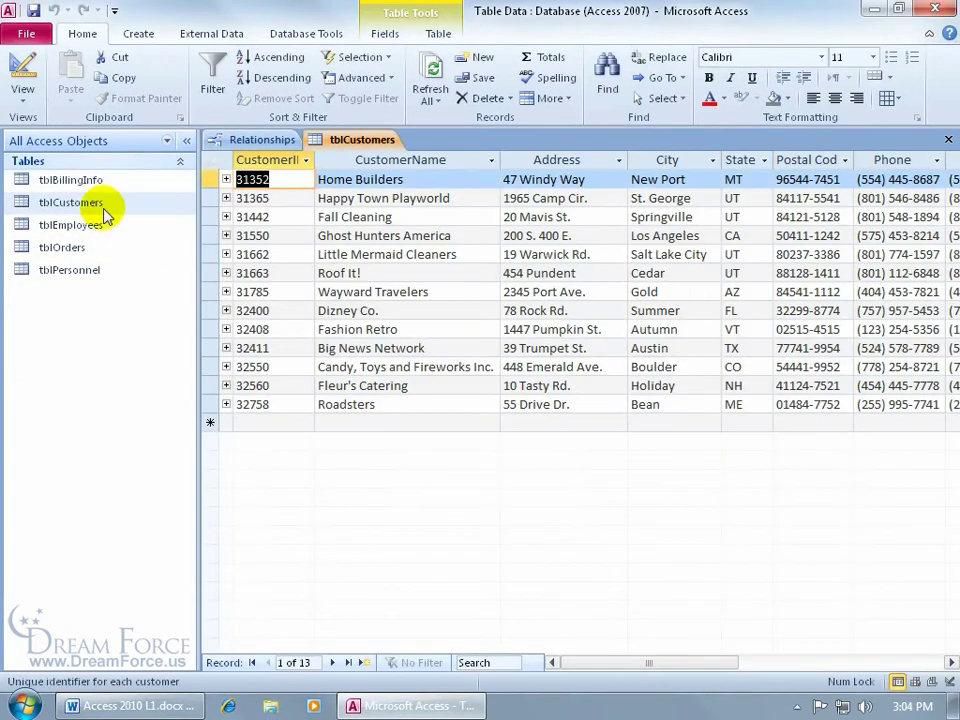
double_click(96, 182)
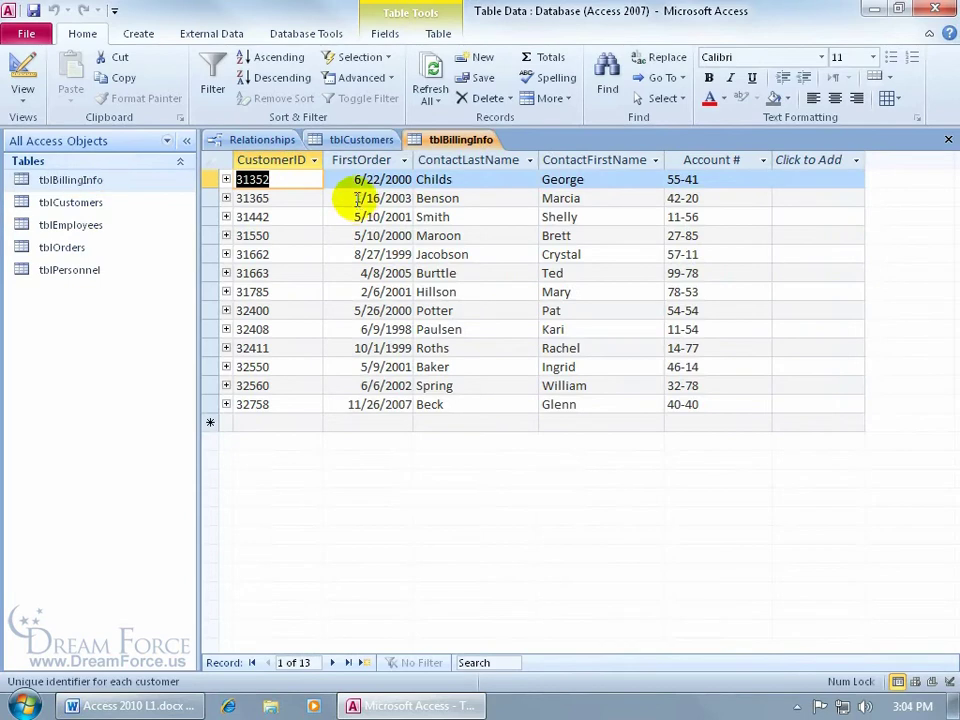
click(370, 143)
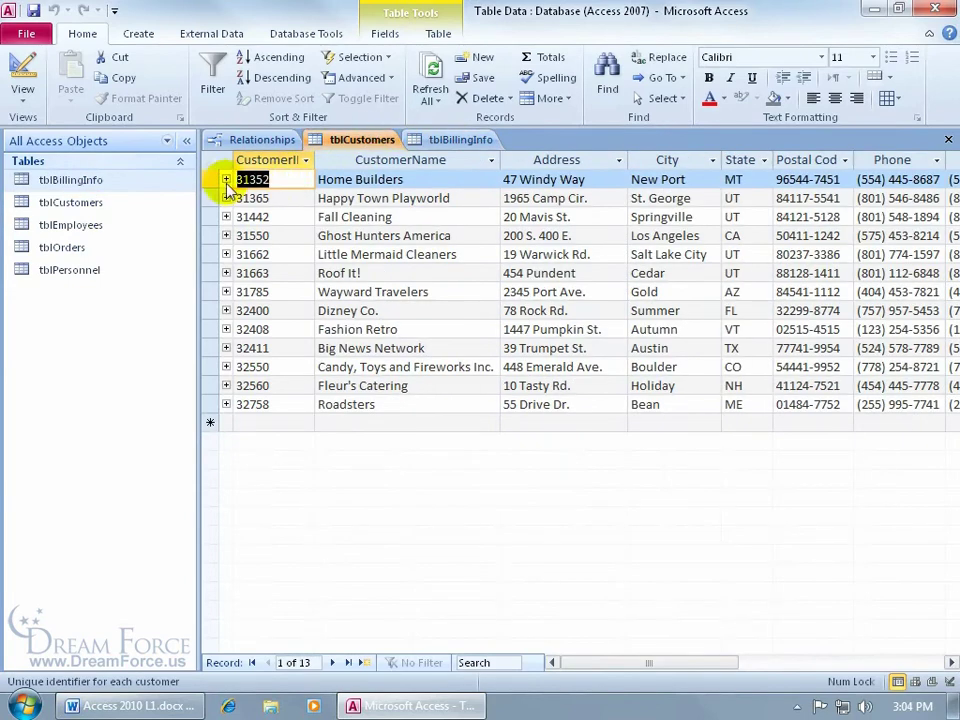
click(443, 142)
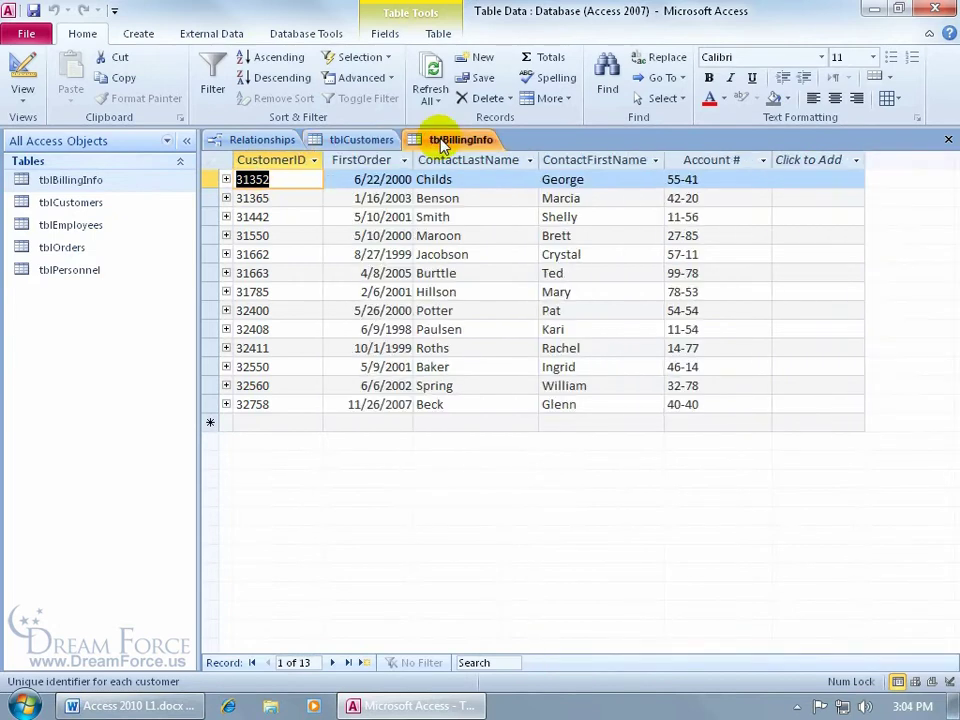
click(368, 140)
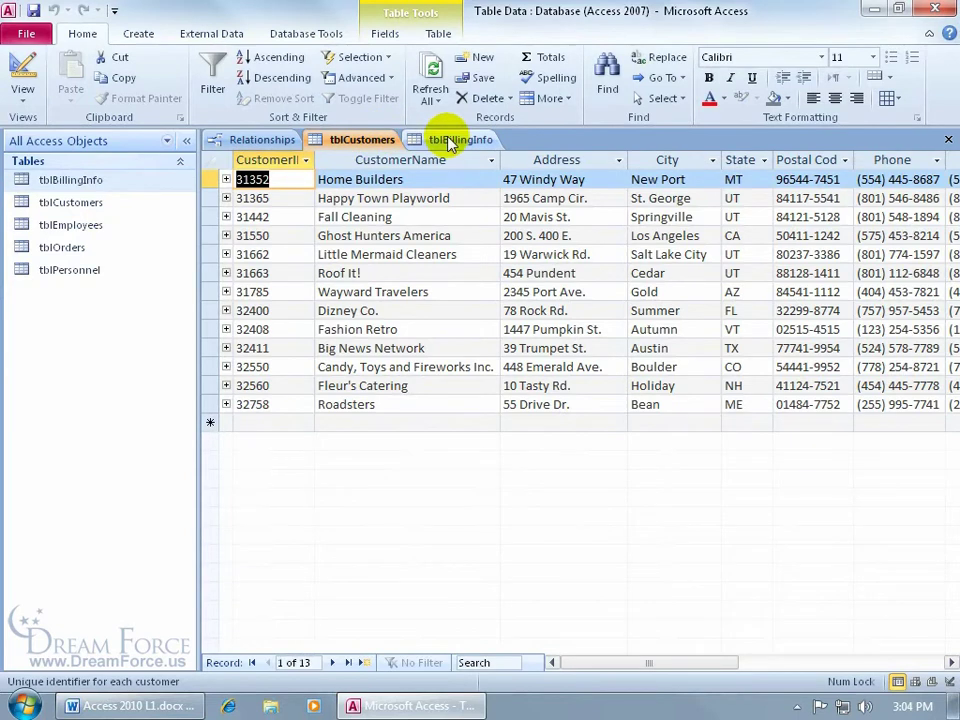
Delete the Home Builders record from tblCustomers, accepting the cascading delete of related records.
click(206, 178)
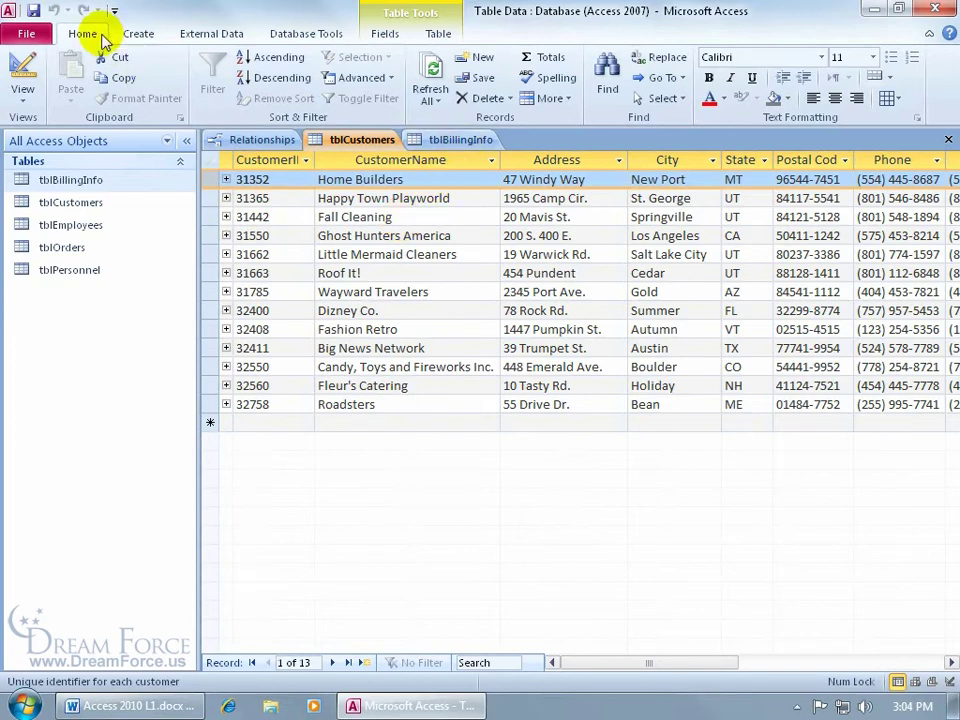
click(490, 100)
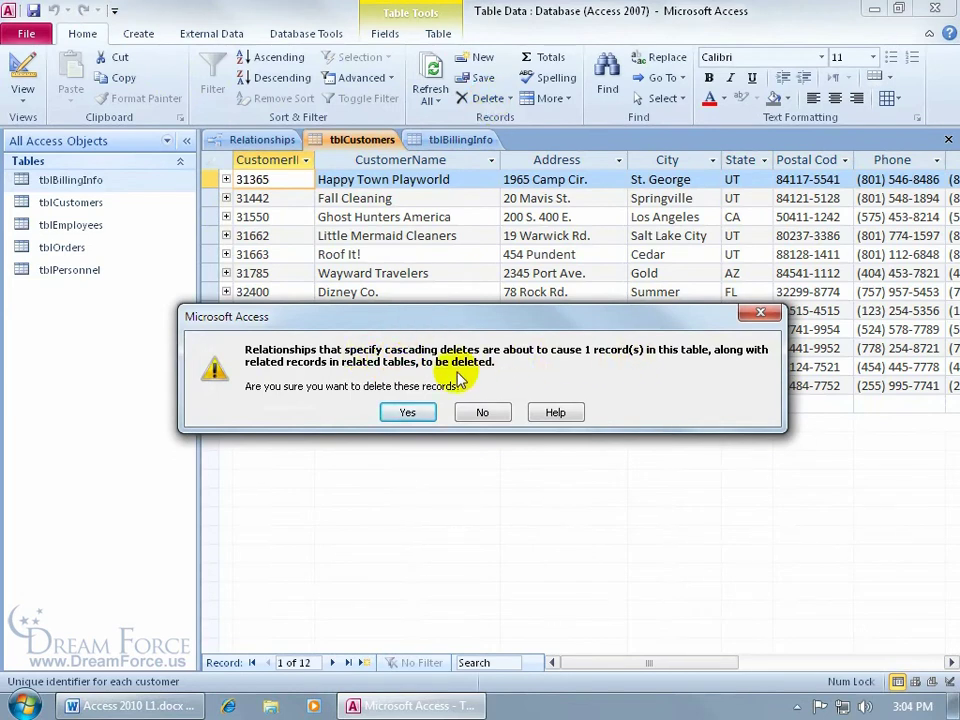
click(407, 412)
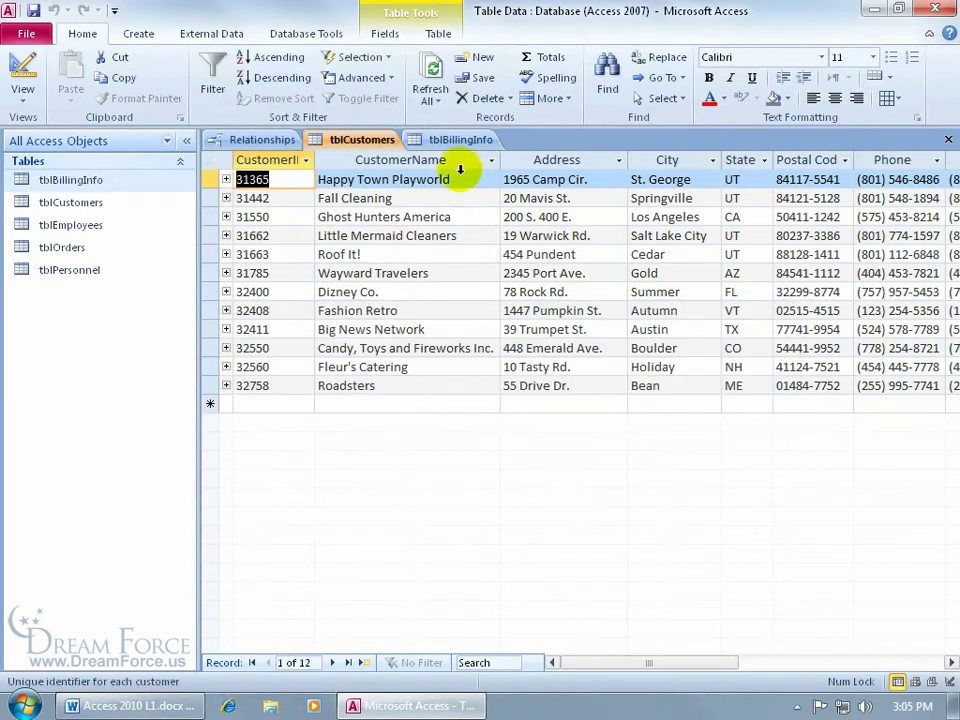
Check tblBillingInfo for the deleted customer's record, refresh its data, and return to the relationships diagram.
click(462, 140)
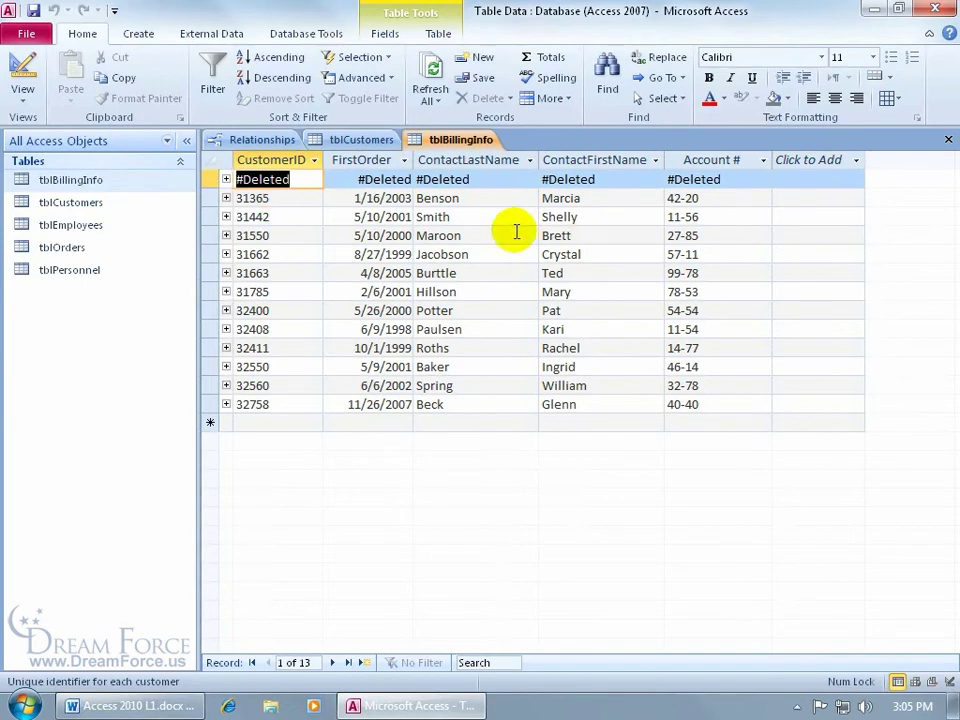
click(432, 70)
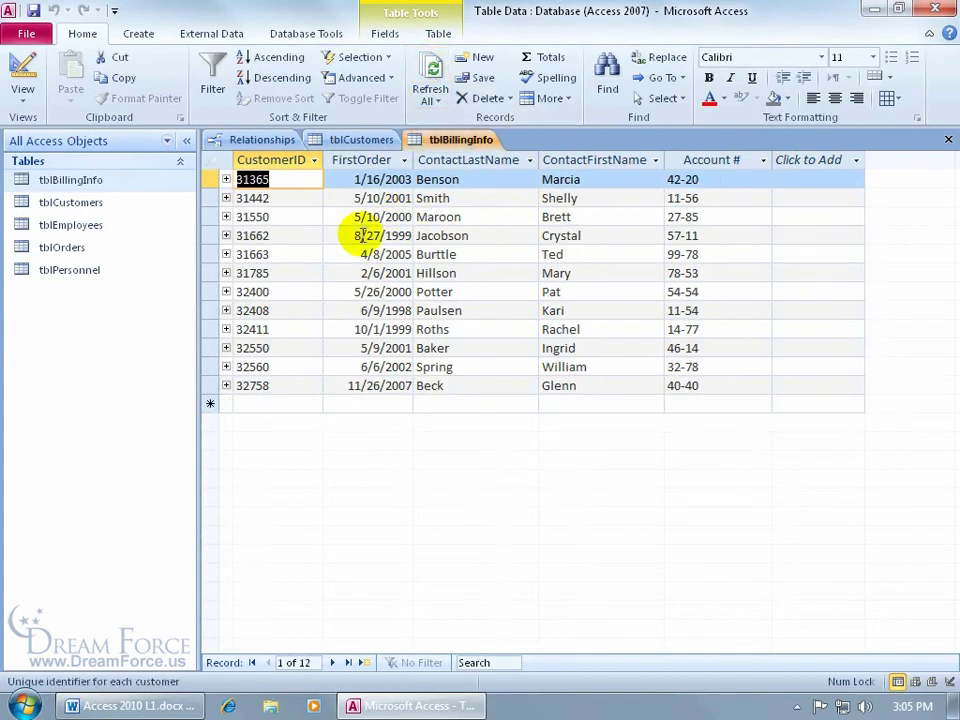
click(264, 140)
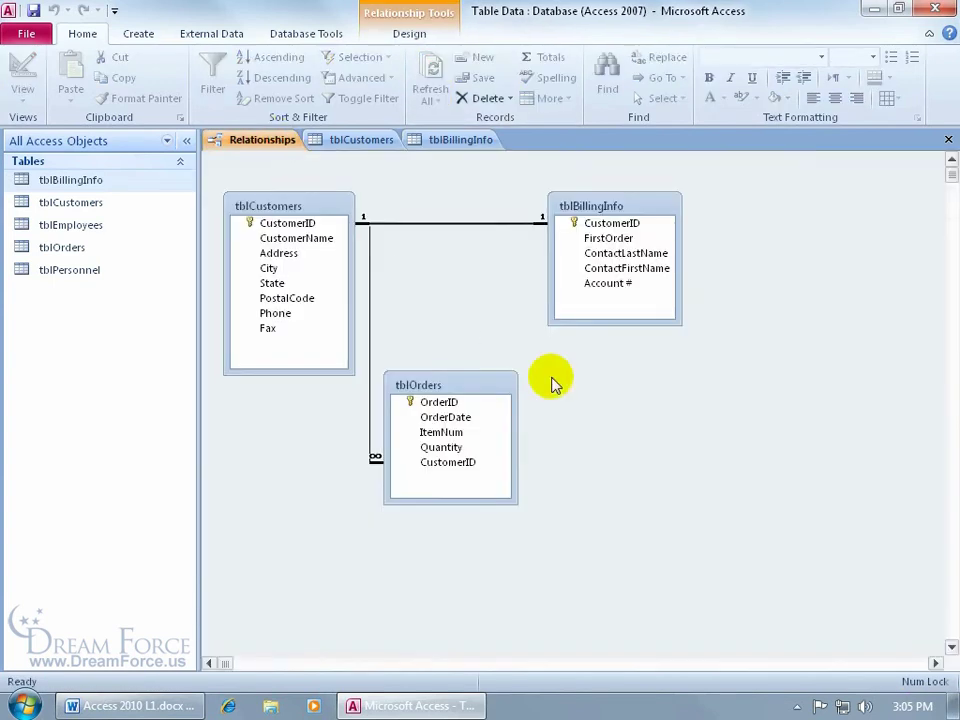